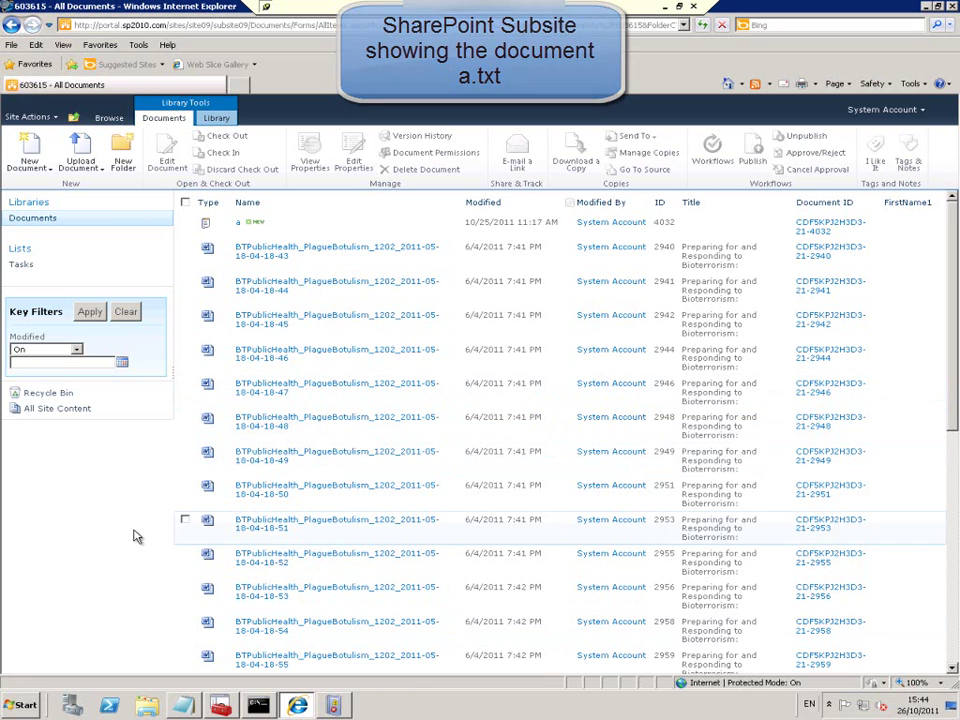
# - Review the properties of a.txt, created 10/25/2011 by System Account, then close them
pyautogui.click(456, 229)
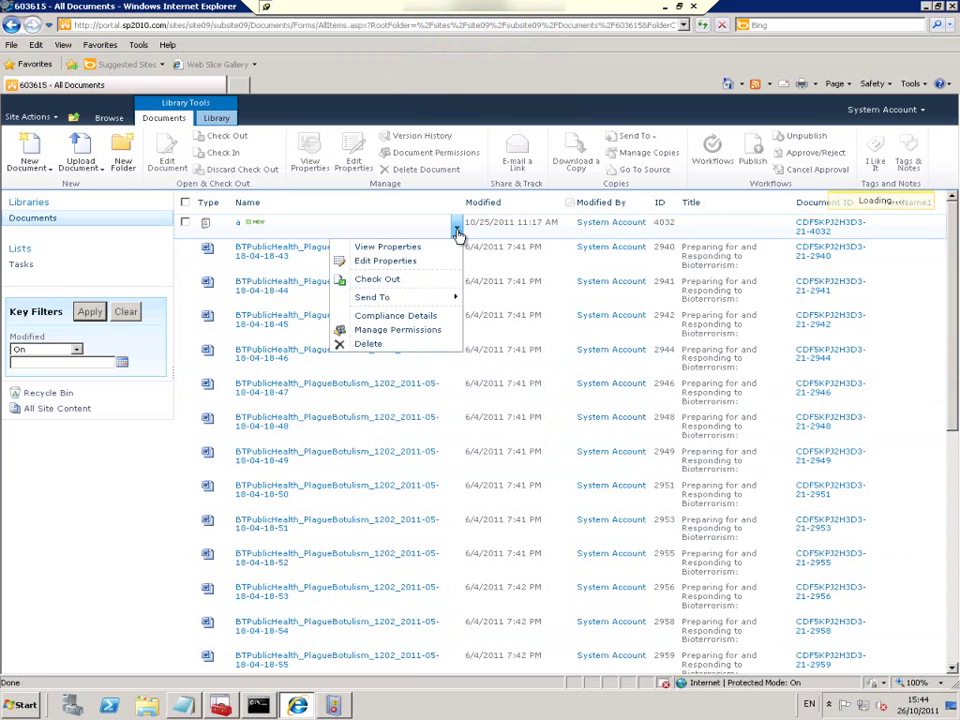
pyautogui.click(401, 261)
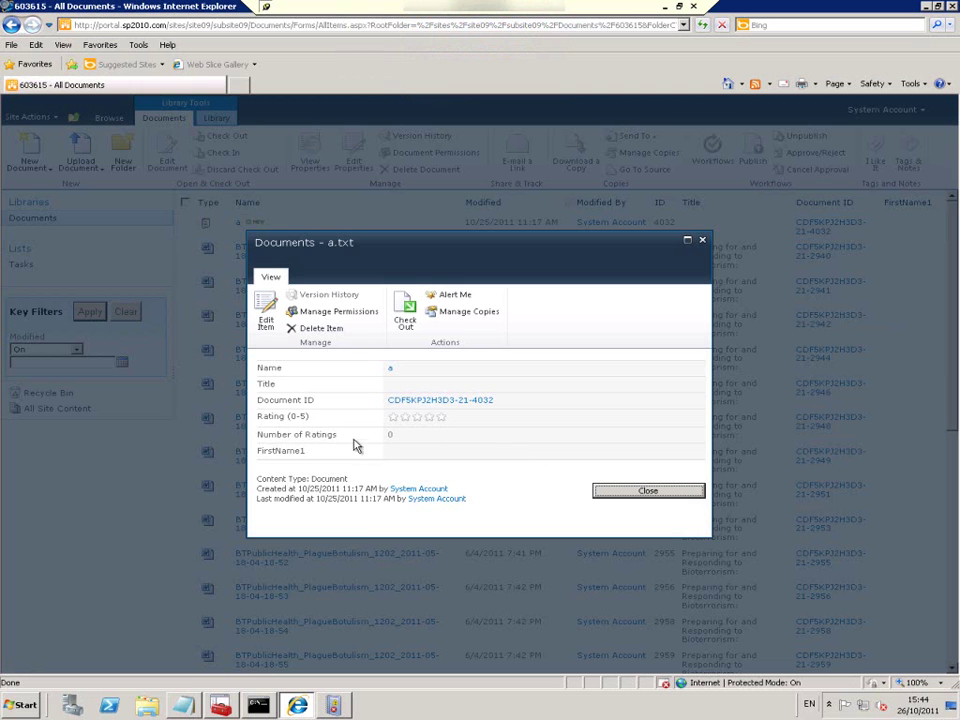
pyautogui.click(640, 494)
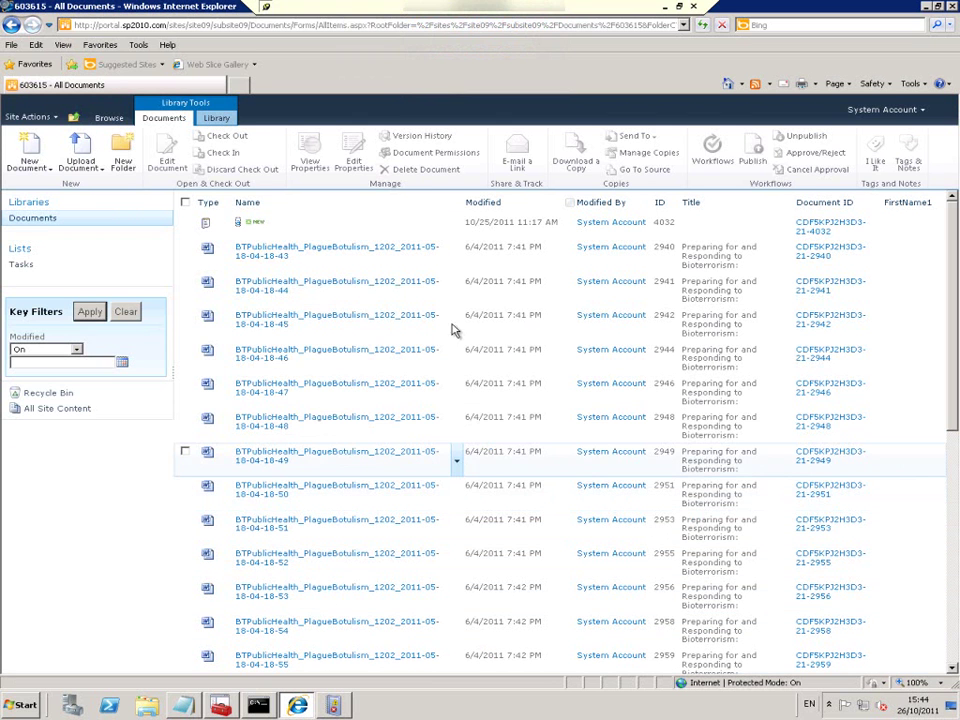
pyautogui.click(456, 229)
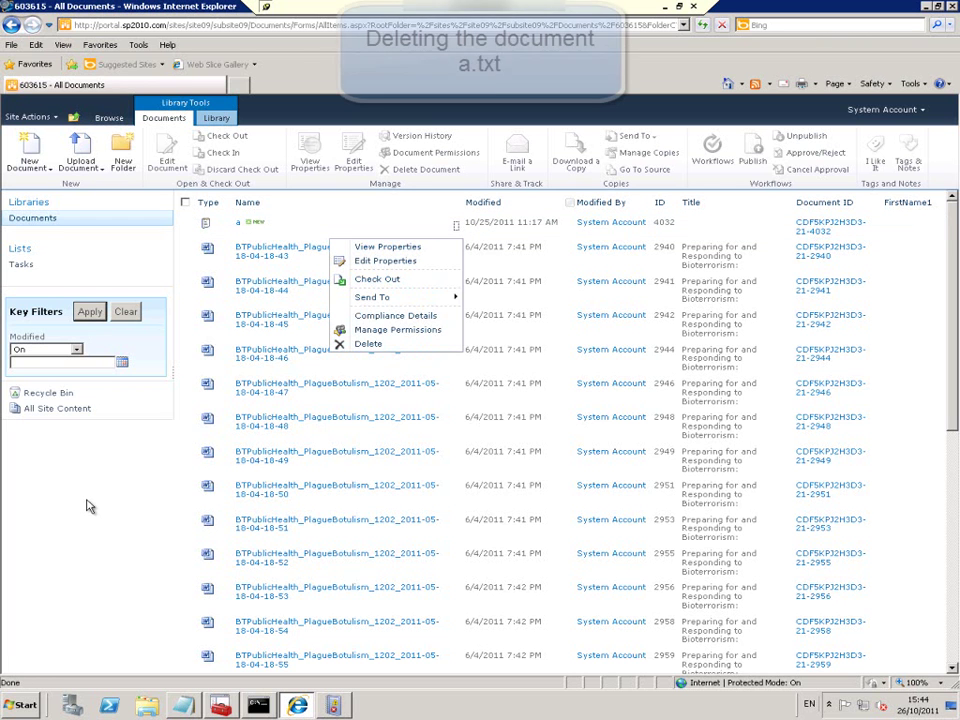
# - Delete a.txt from the 758500 folder and confirm the permanent deletion
pyautogui.click(551, 272)
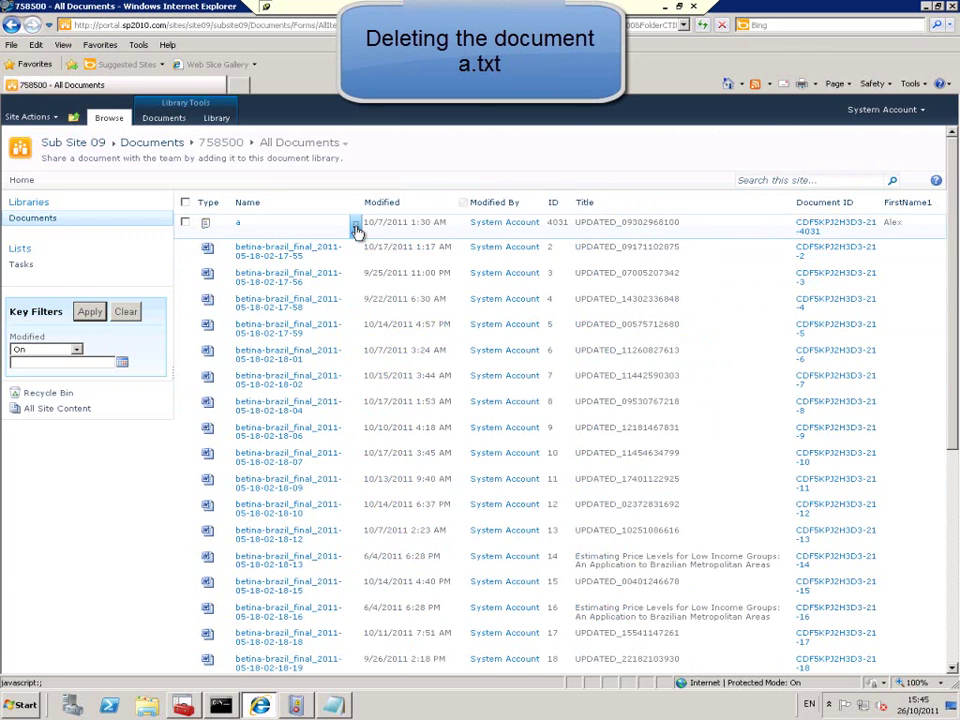
pyautogui.click(356, 228)
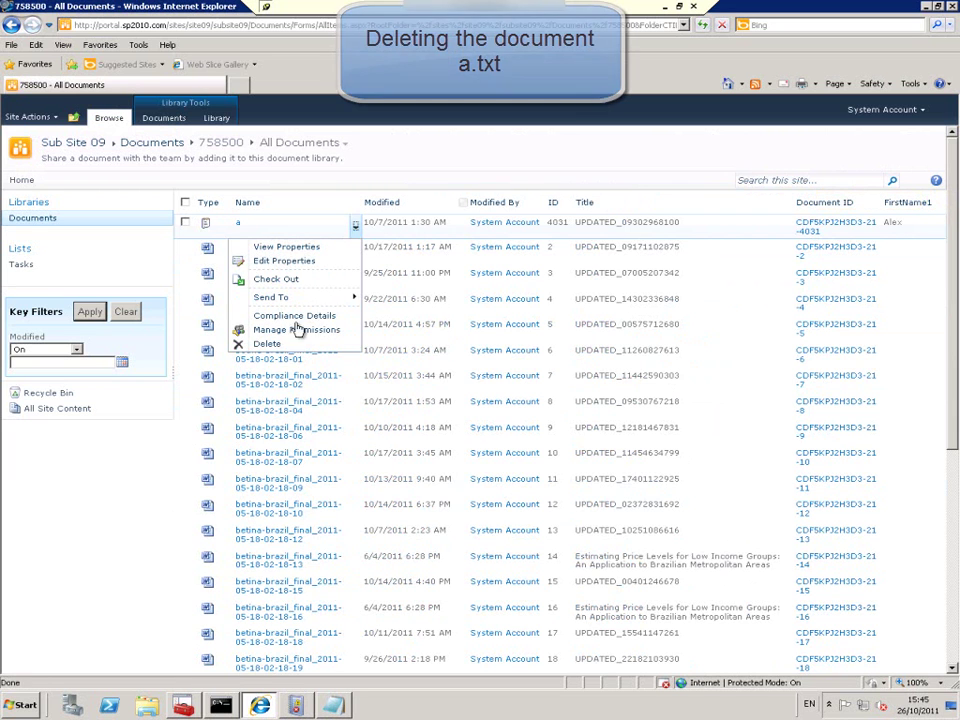
pyautogui.click(264, 343)
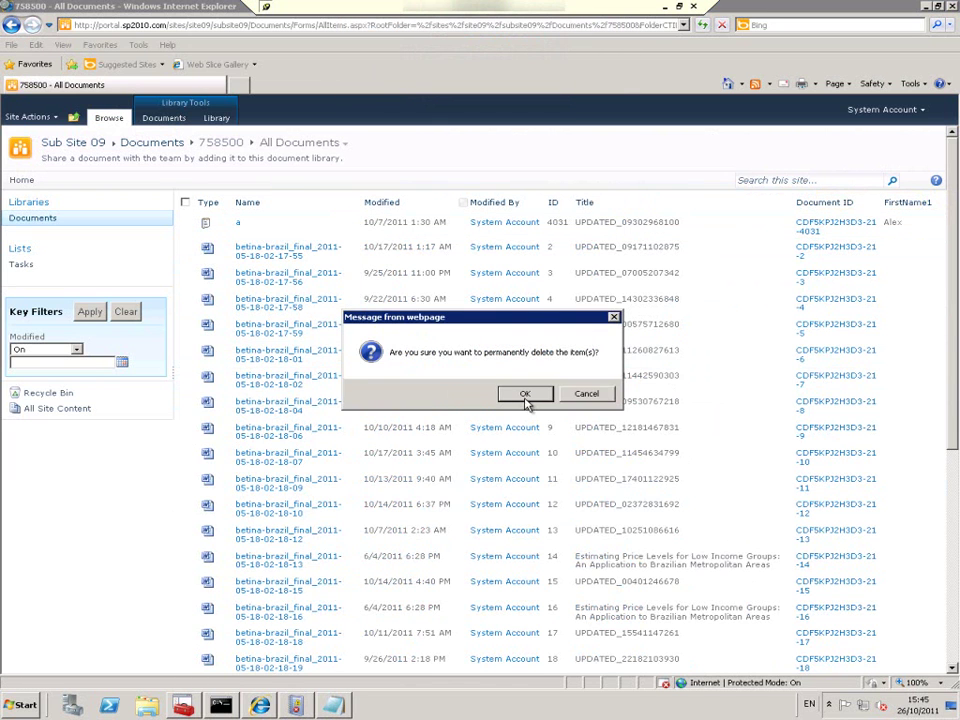
pyautogui.click(526, 395)
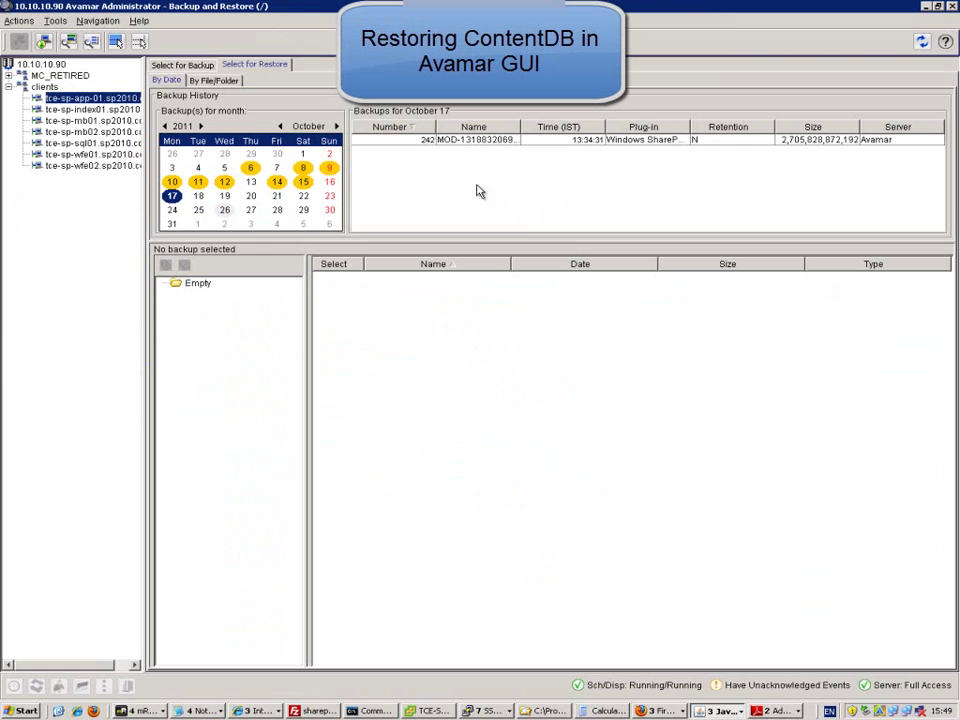
# - In the October 17 backup, tick contentdb9 under Farm > TCE-SP-SQL01 > SharePointDB for restore
pyautogui.click(470, 140)
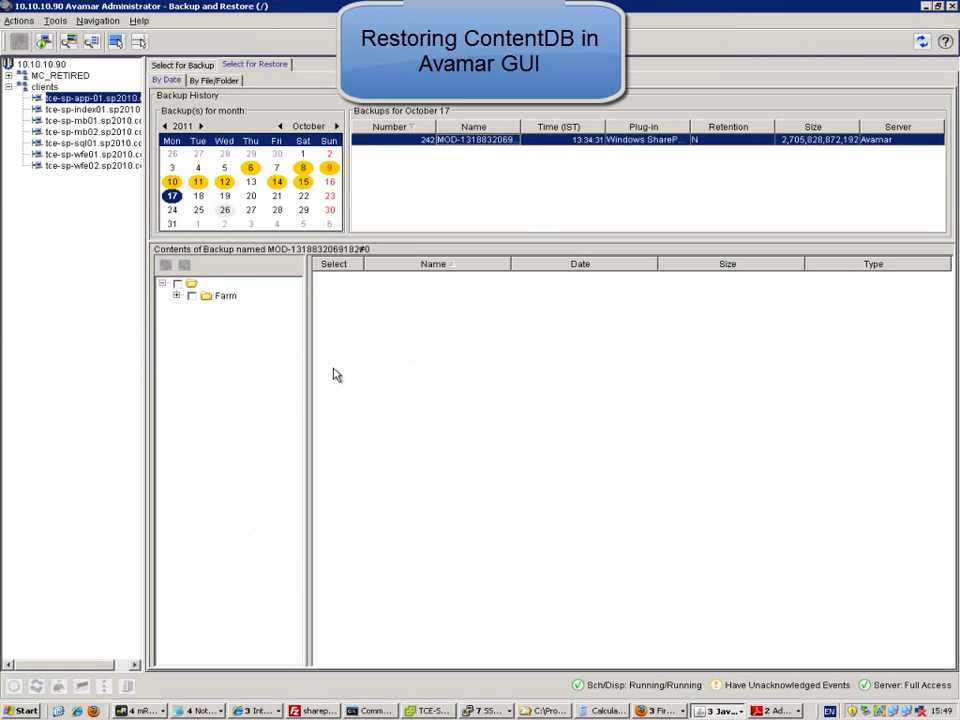
pyautogui.click(177, 296)
pyautogui.click(190, 307)
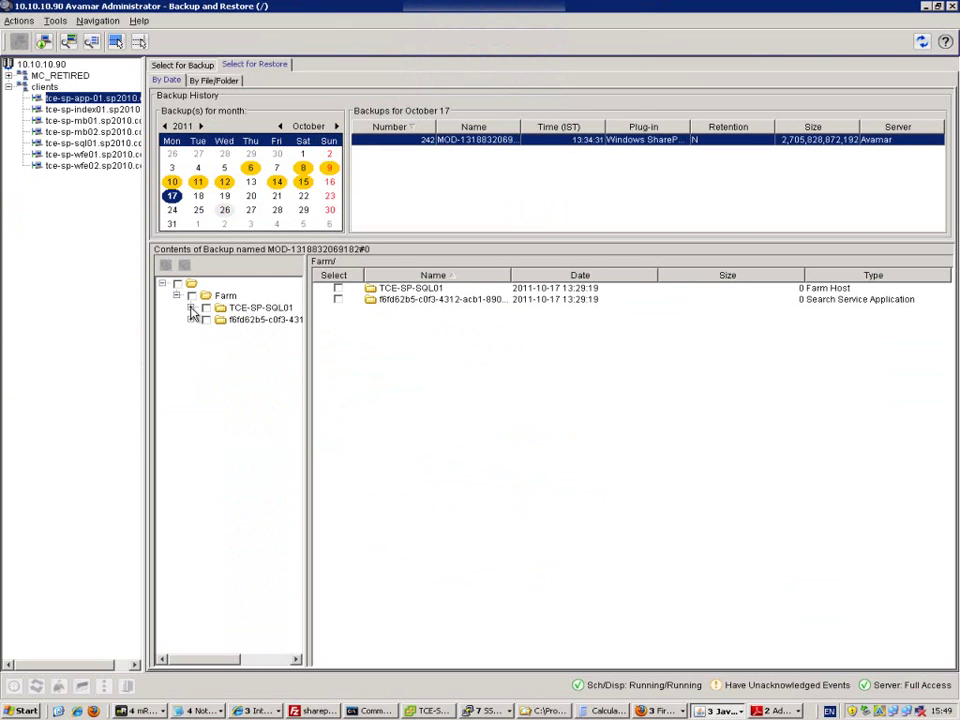
pyautogui.click(260, 320)
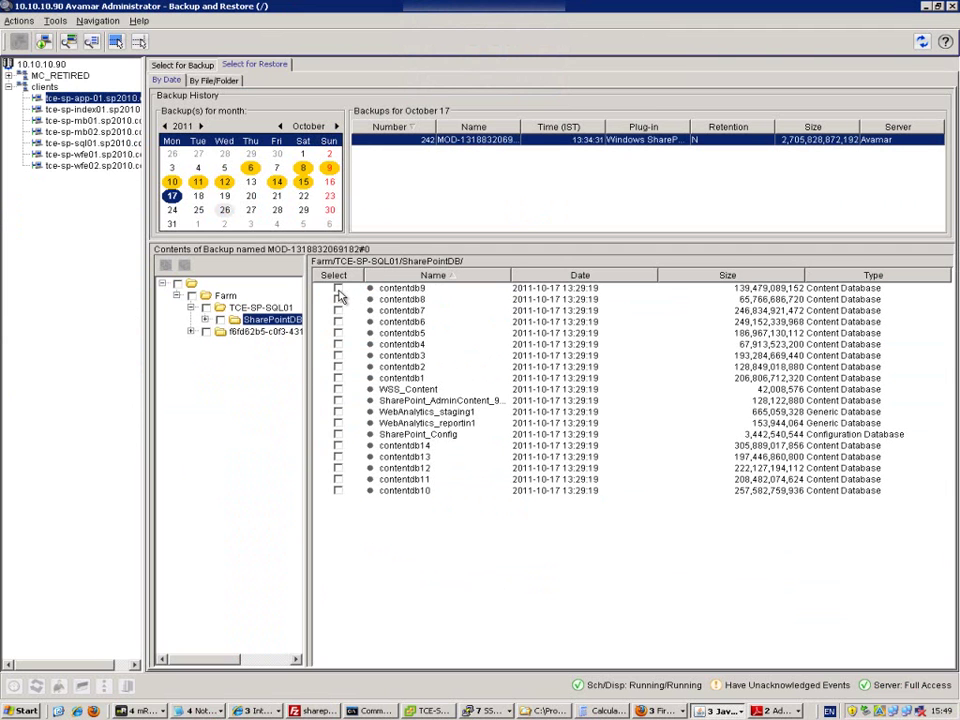
pyautogui.click(338, 289)
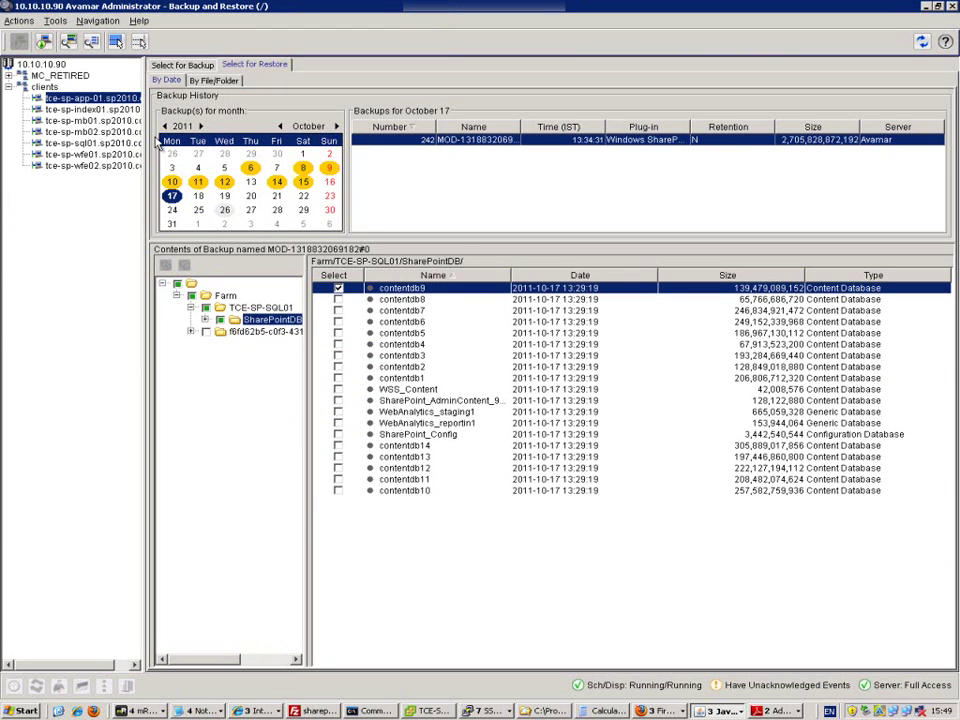
pyautogui.click(44, 42)
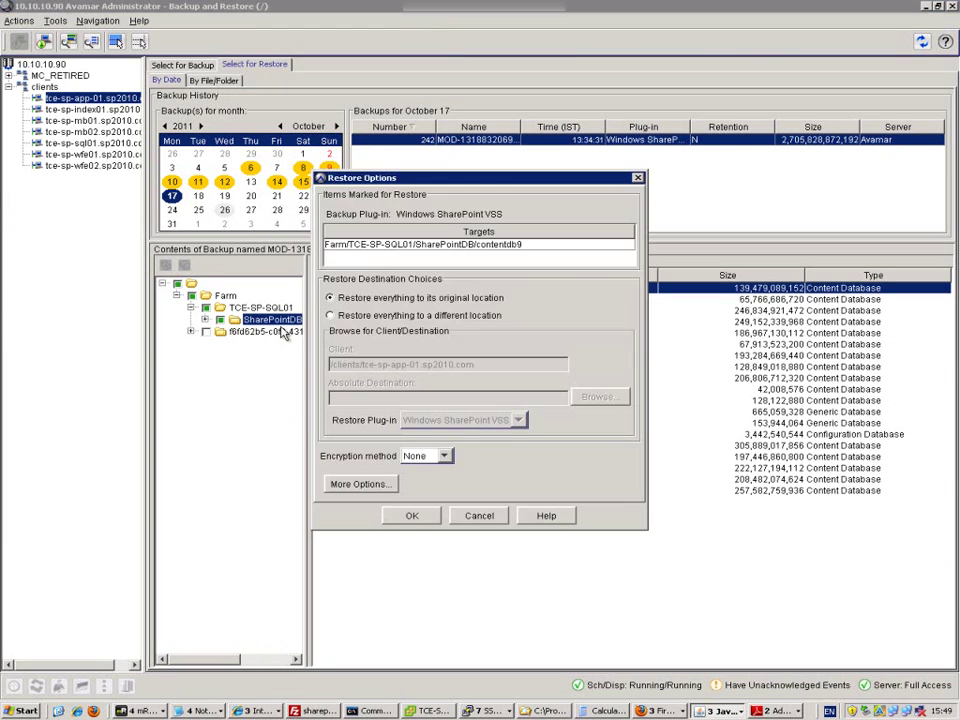
# - Restore contentdb9 to a different location via the Windows SharePoint GLR plug-in with a 2-hour AvFS mount
pyautogui.click(424, 316)
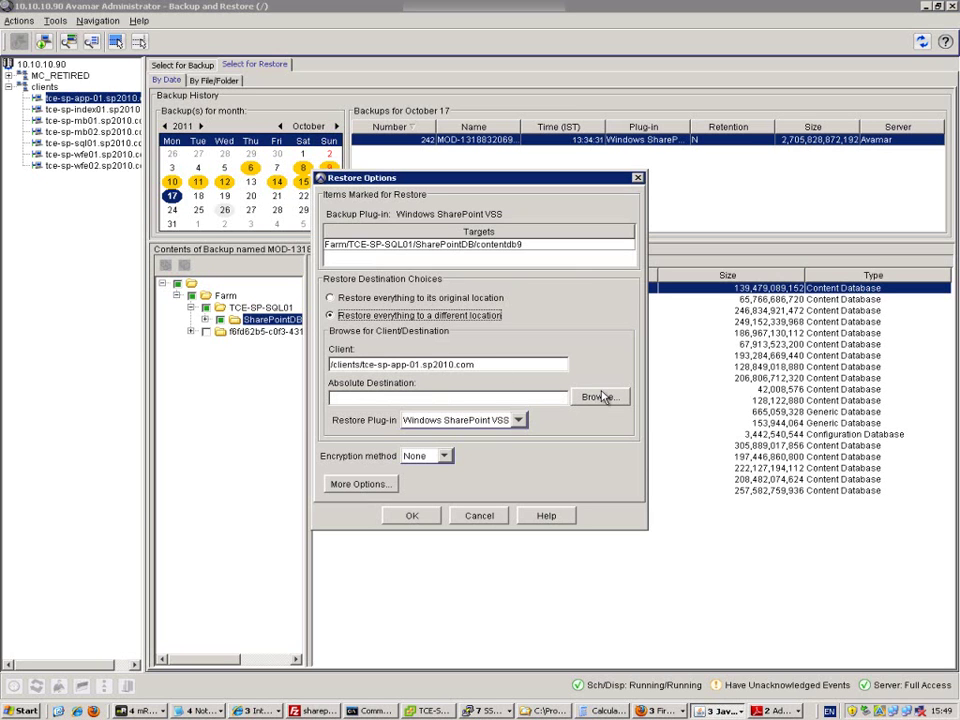
pyautogui.click(502, 396)
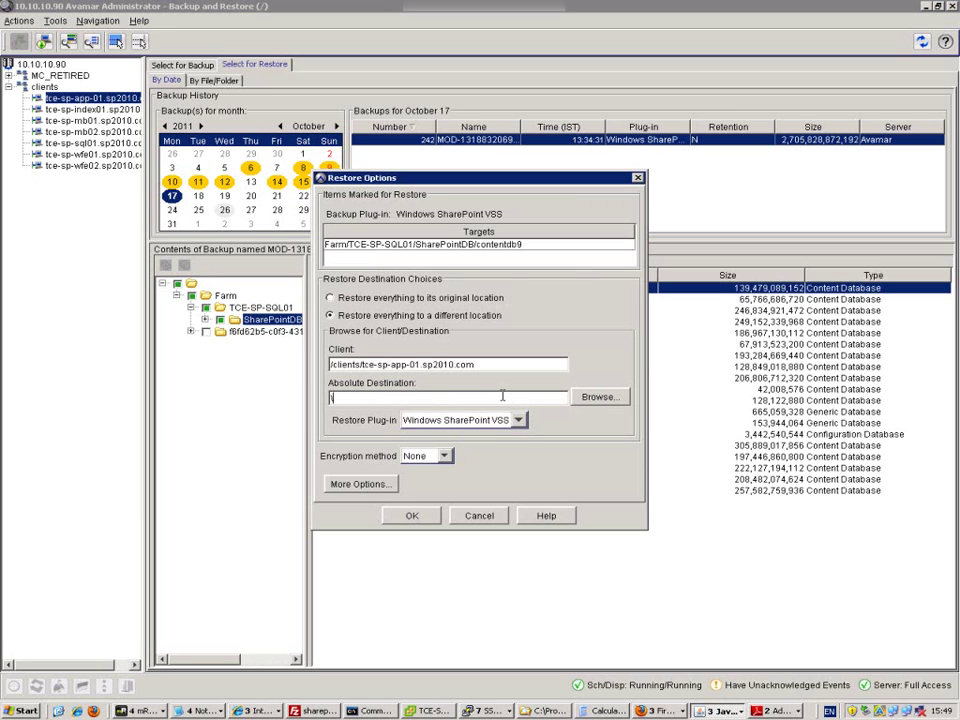
pyautogui.click(518, 420)
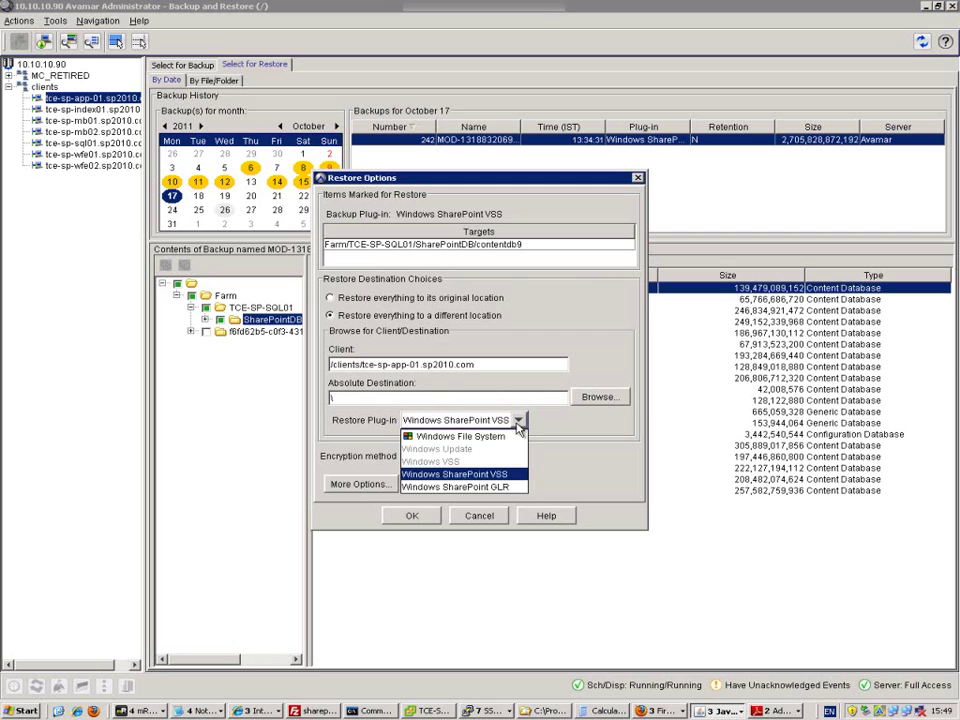
pyautogui.click(490, 490)
pyautogui.click(386, 486)
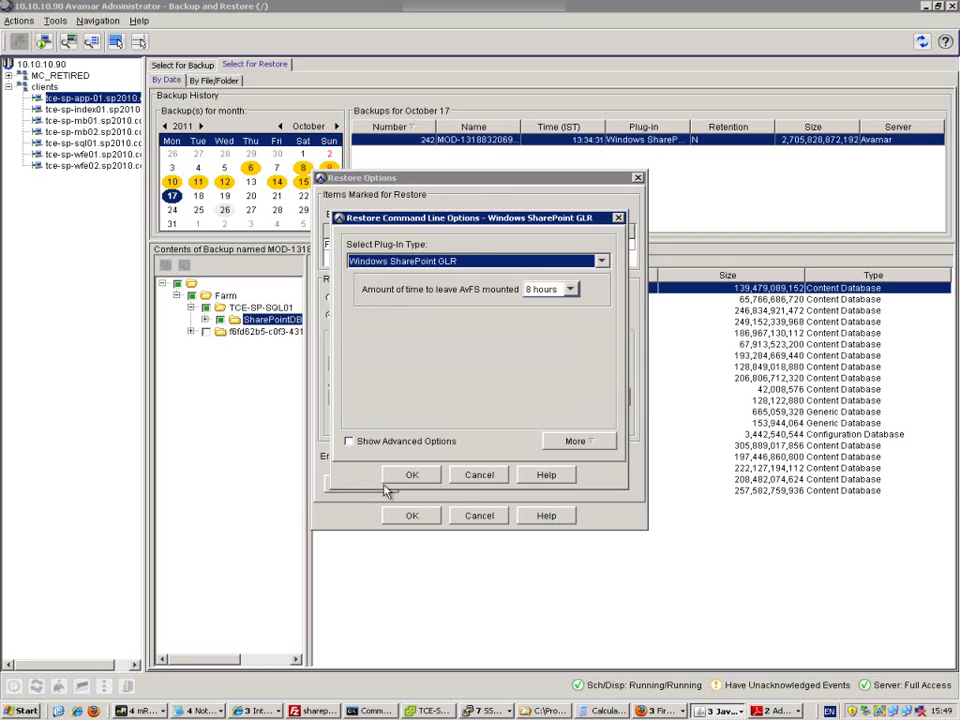
pyautogui.click(548, 289)
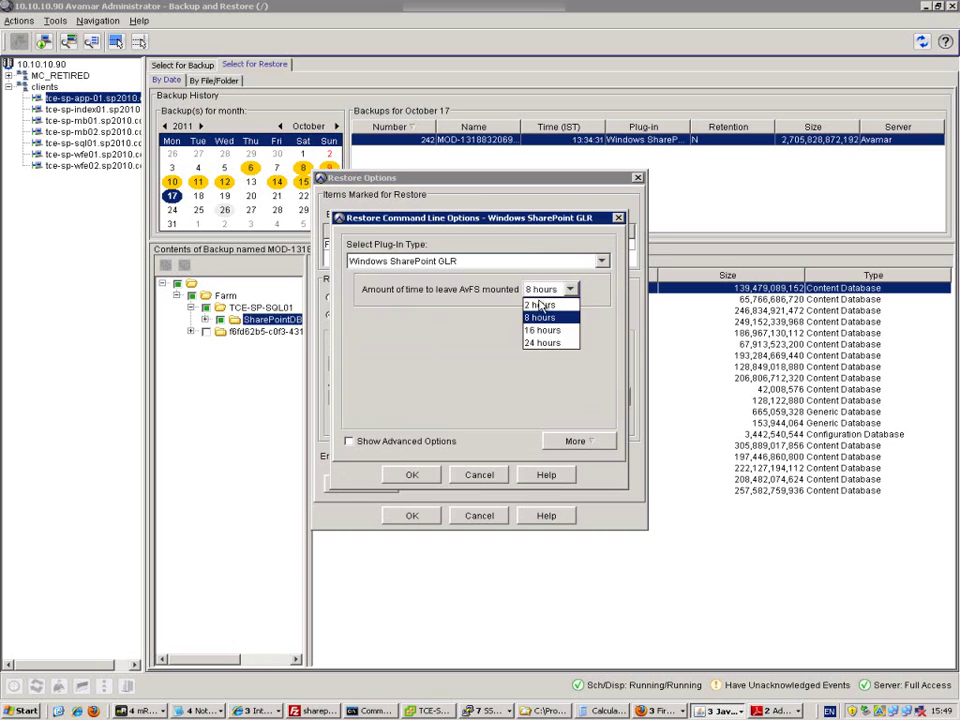
pyautogui.click(540, 307)
pyautogui.click(412, 476)
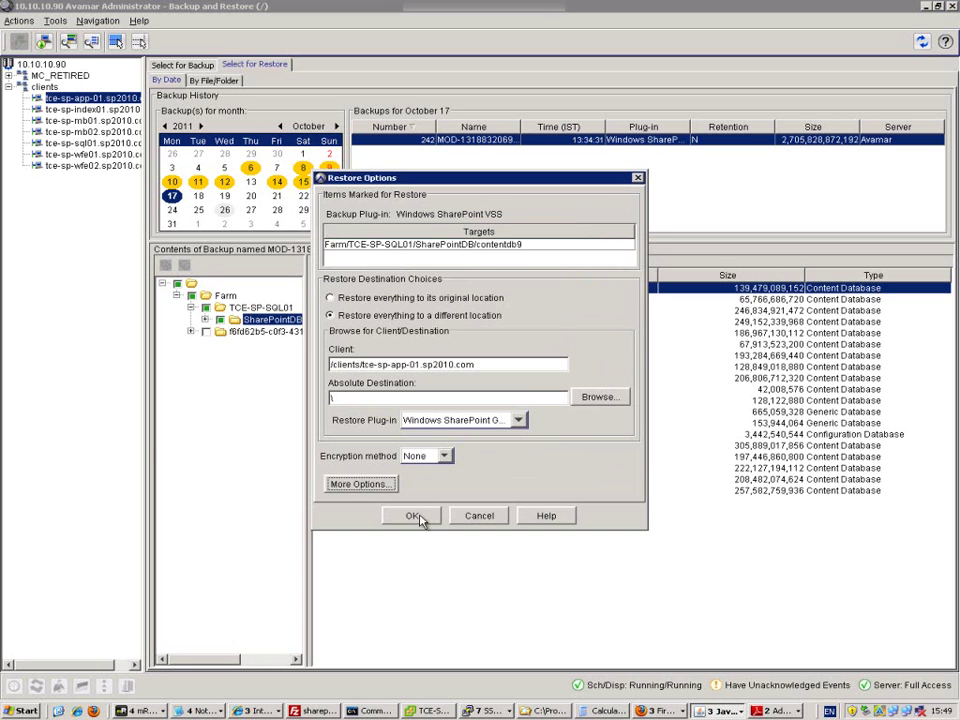
pyautogui.click(418, 517)
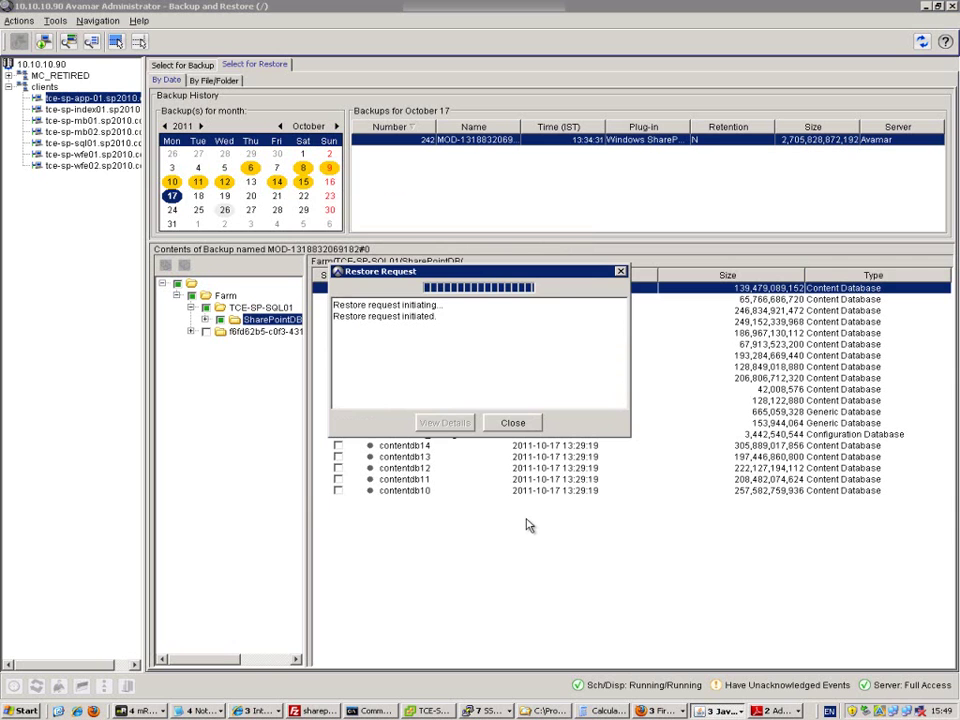
# - Watch the contentdb9 restore job in the Activity monitor until it shows Completed
pyautogui.click(510, 424)
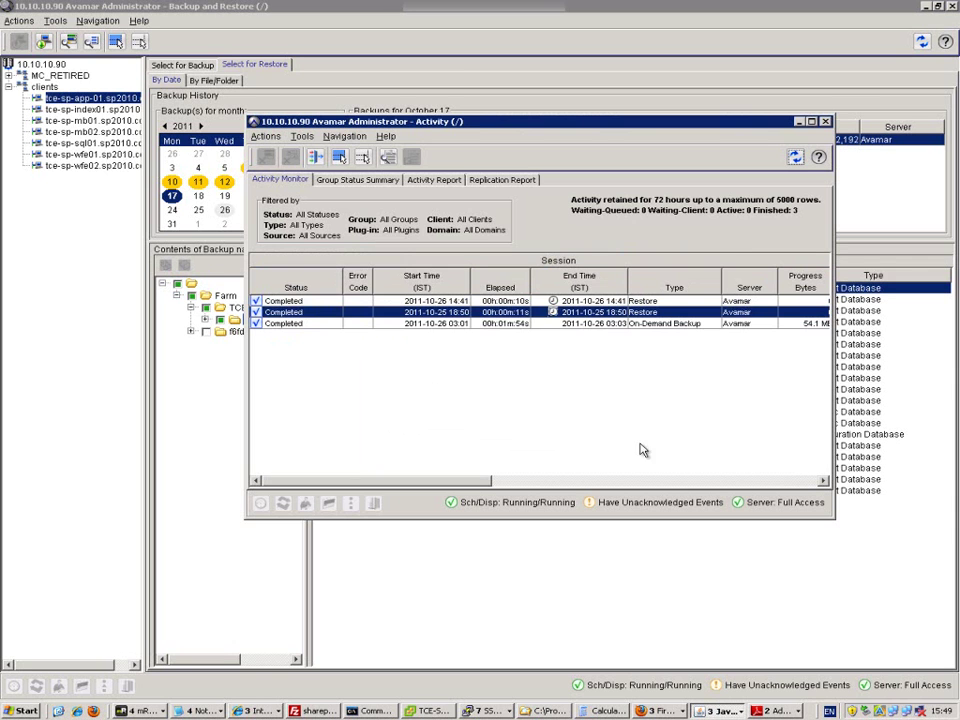
pyautogui.click(795, 158)
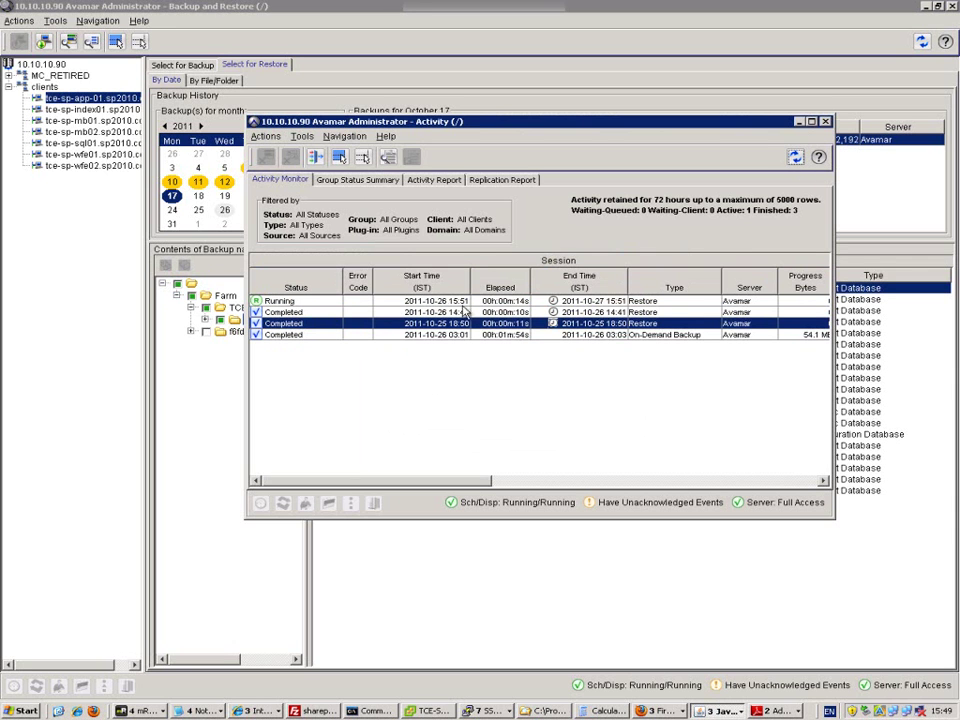
pyautogui.click(456, 302)
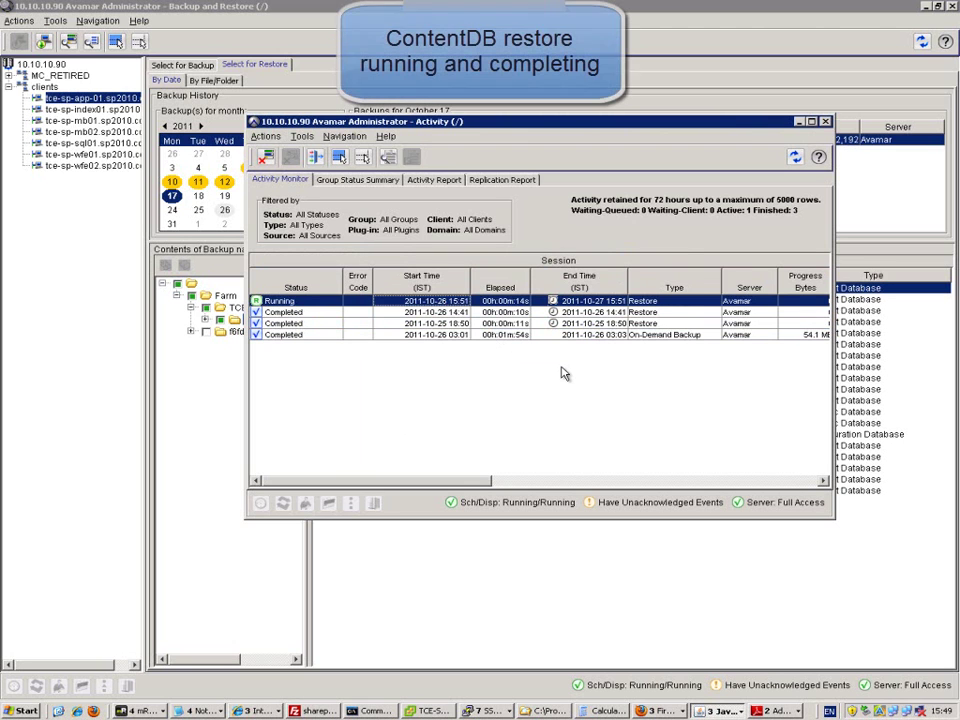
pyautogui.click(796, 158)
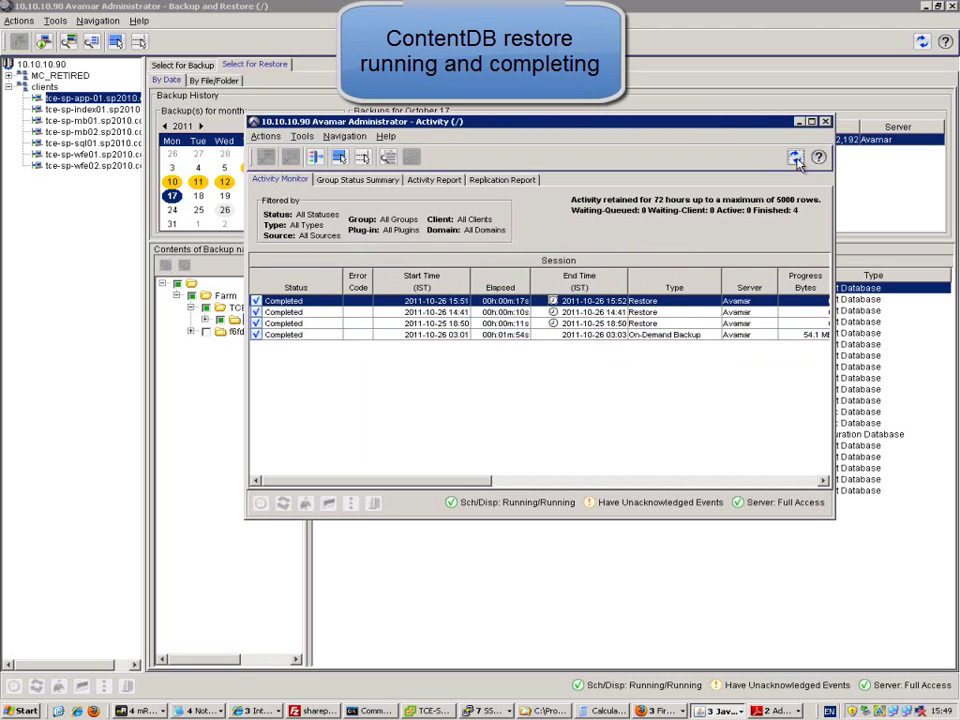
pyautogui.click(140, 711)
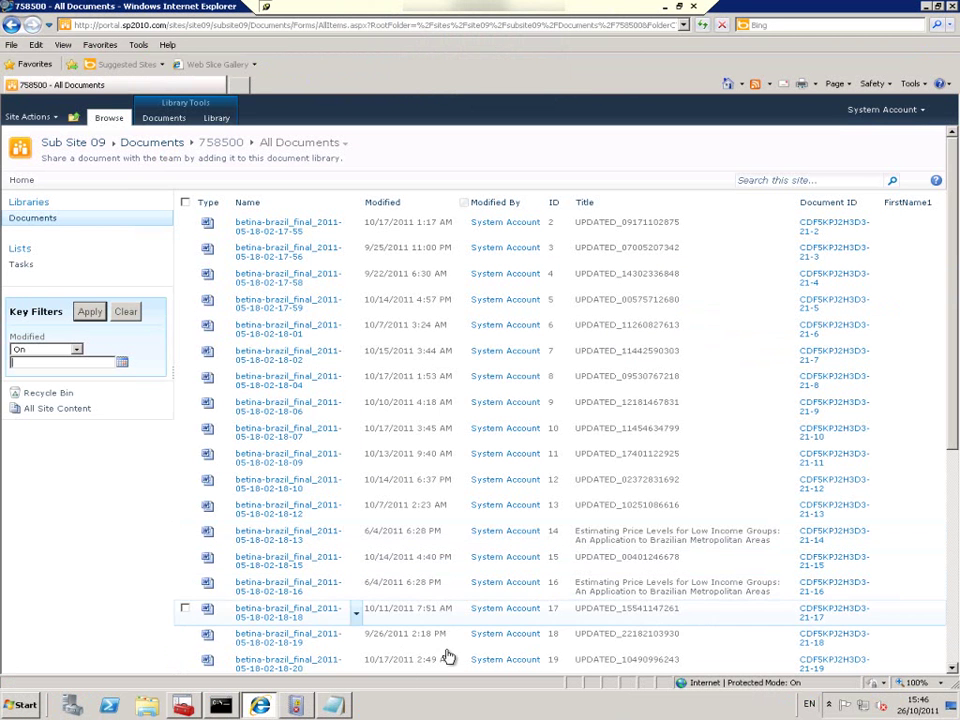
# - Check the Avamar Virtual Disk (Z:) mount in Windows Explorer, then minimise Explorer
pyautogui.click(146, 706)
pyautogui.click(362, 424)
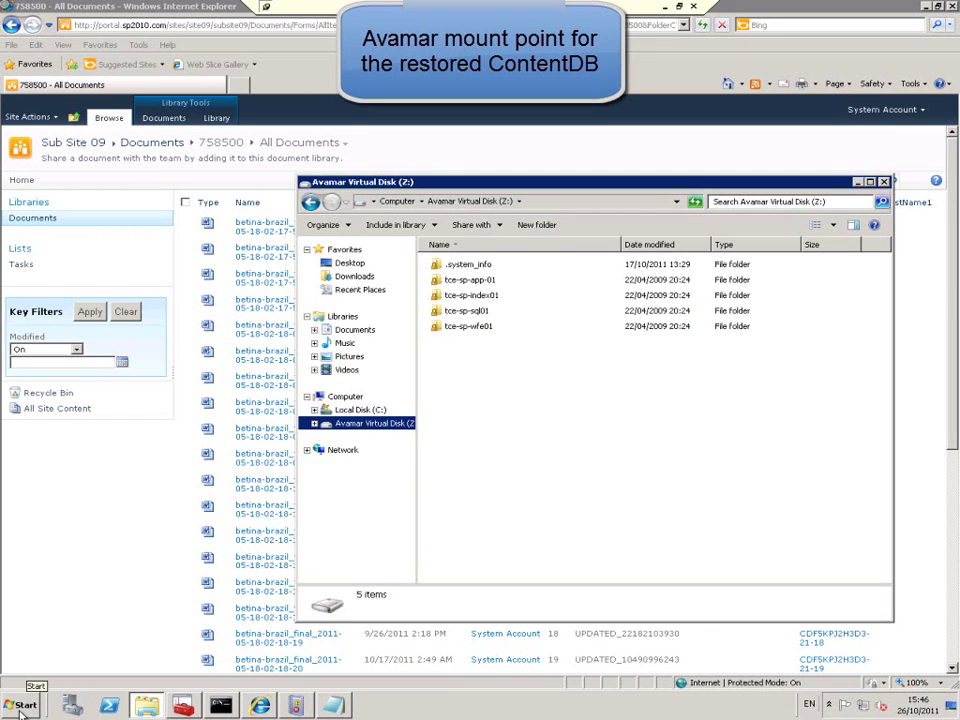
pyautogui.click(857, 182)
pyautogui.click(25, 705)
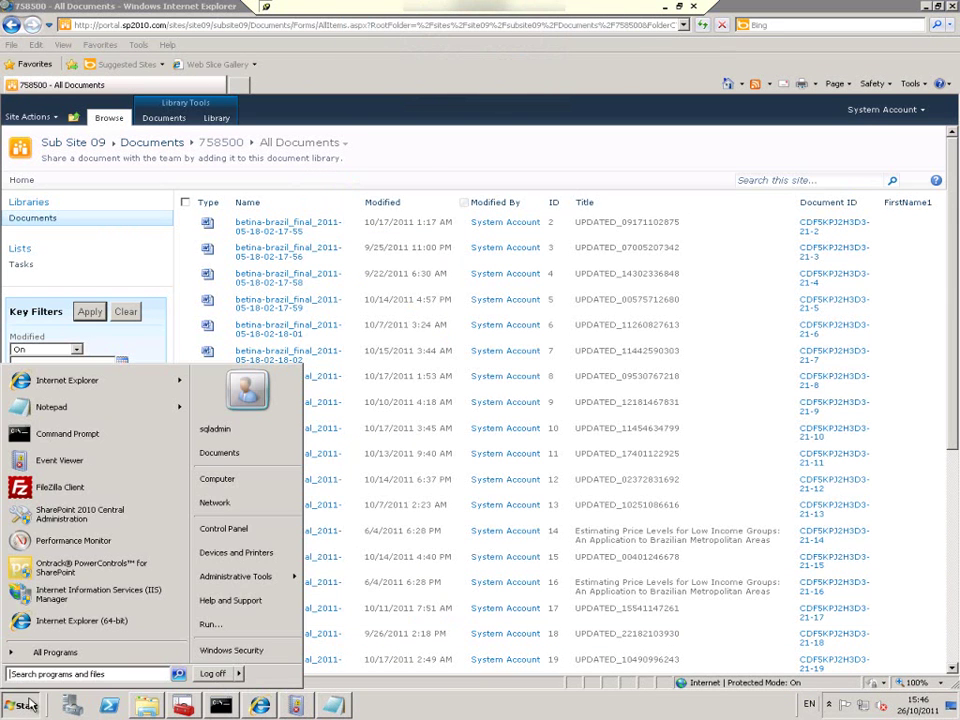
# - Launch PowerControls and add ContentDB9_data.mdf from Z:\tce-sp-sql01\C$\Mounts\CDB9 as a source file
pyautogui.click(75, 568)
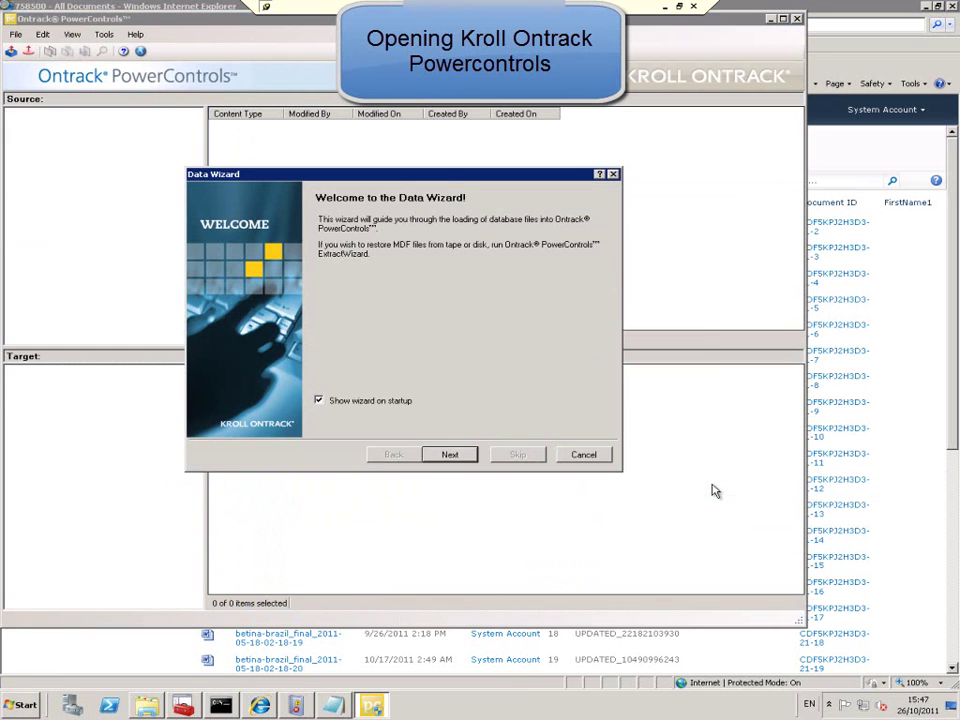
pyautogui.click(449, 458)
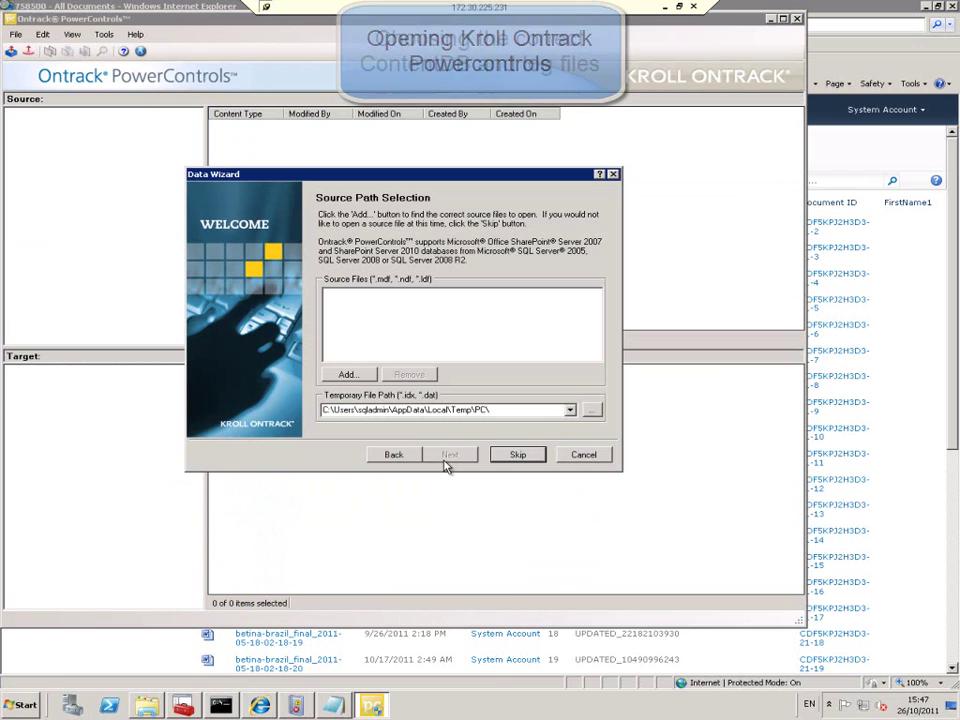
pyautogui.click(348, 375)
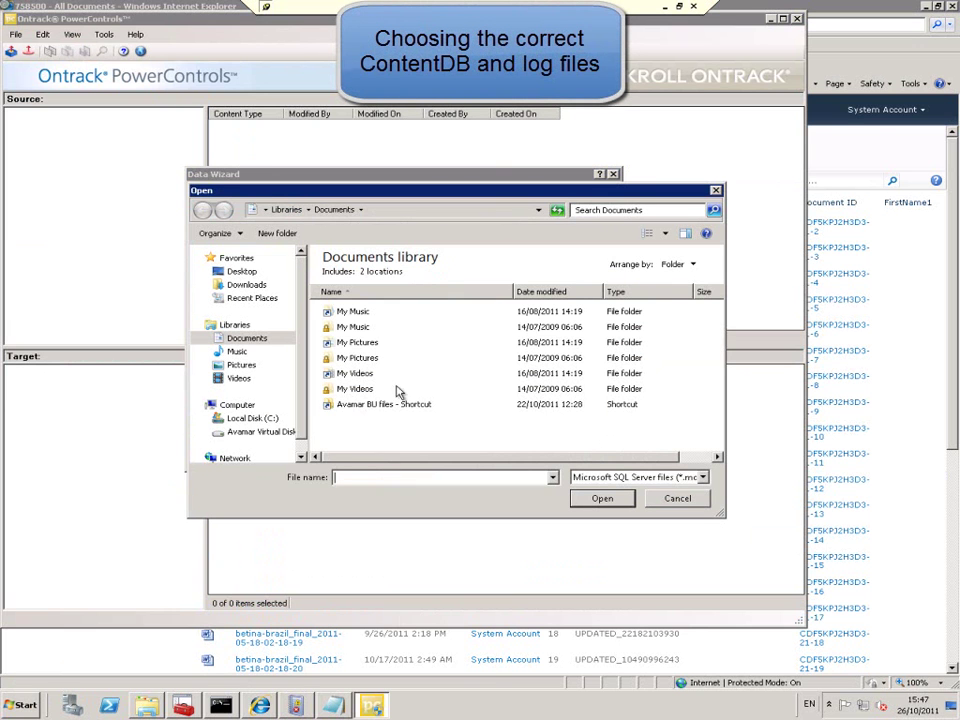
pyautogui.click(262, 431)
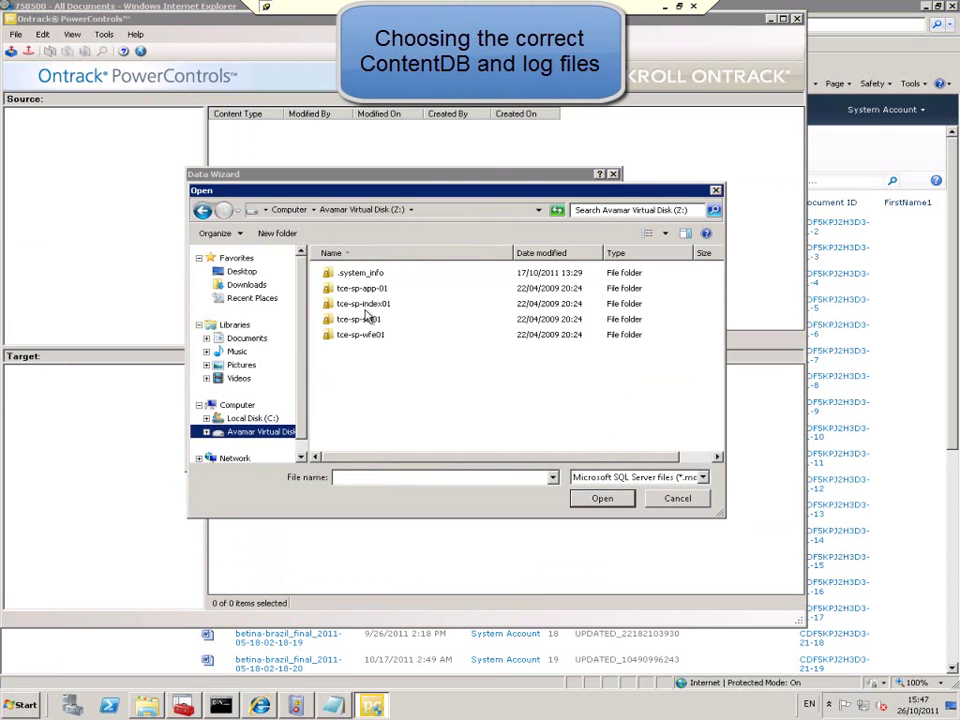
pyautogui.click(362, 321)
pyautogui.doubleClick(362, 321)
pyautogui.doubleClick(344, 274)
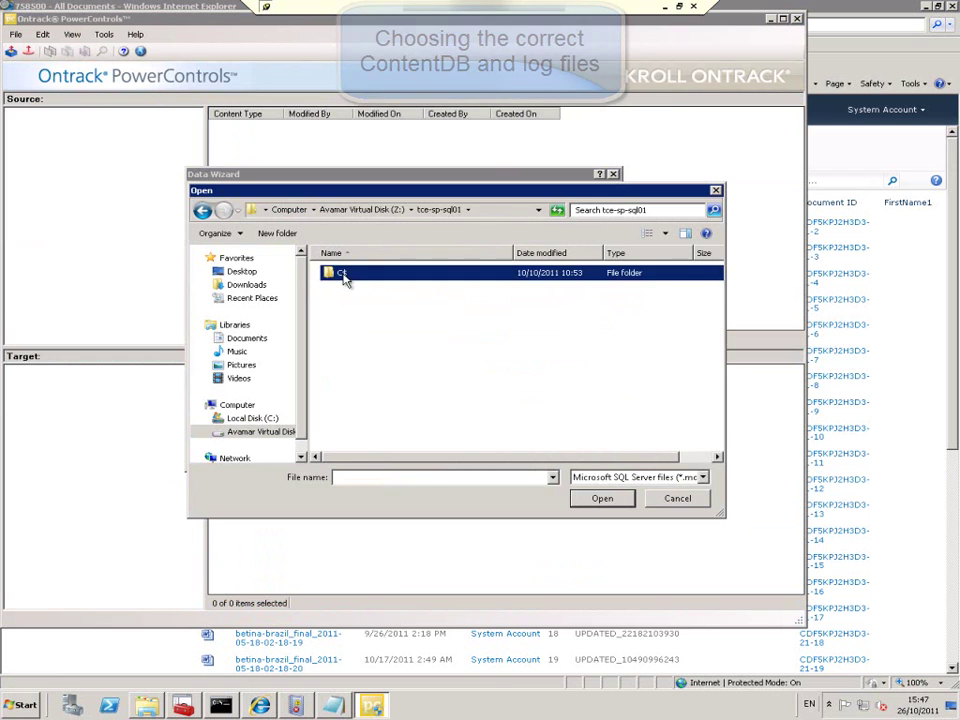
pyautogui.doubleClick(344, 275)
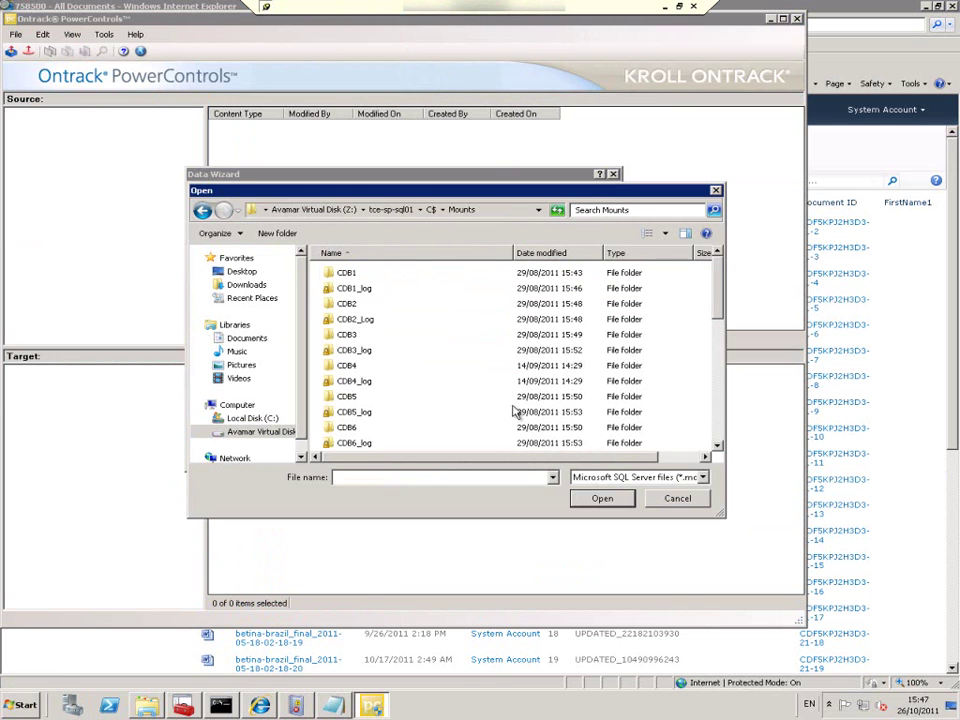
pyautogui.click(718, 412)
pyautogui.doubleClick(345, 331)
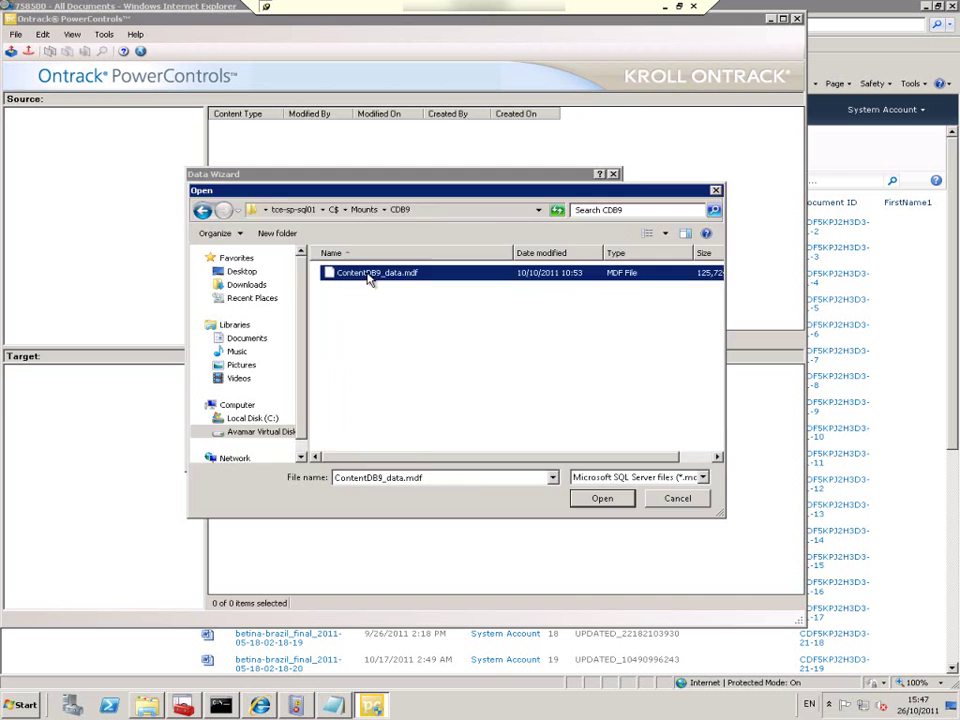
pyautogui.doubleClick(369, 276)
# - Add ContentDB9_log.ldf from the CDB9_log folder as the second source file
pyautogui.click(352, 373)
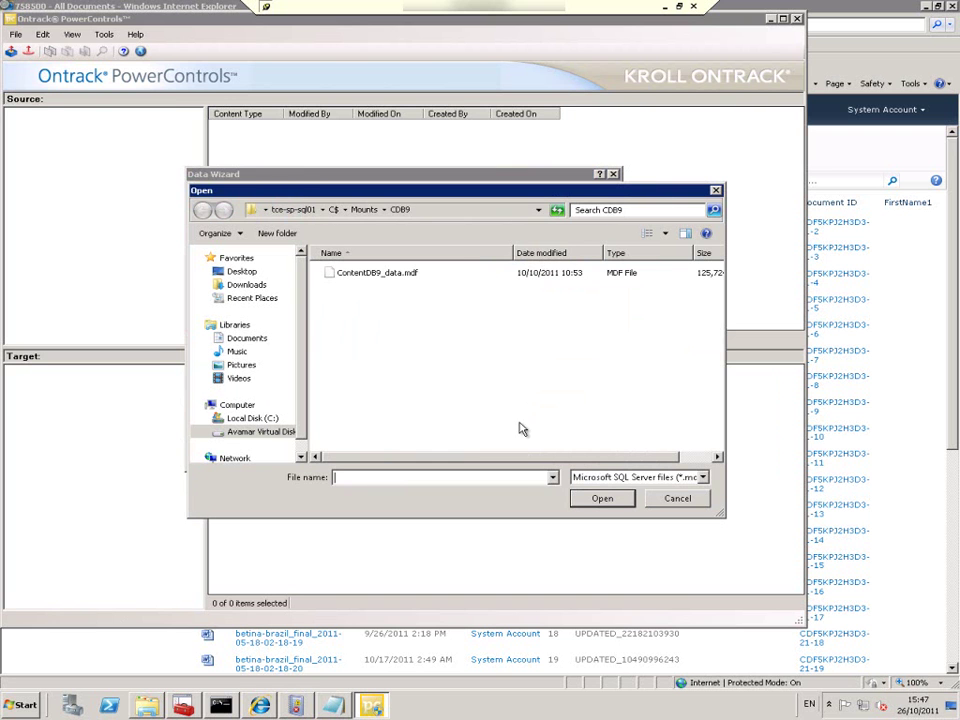
pyautogui.click(366, 210)
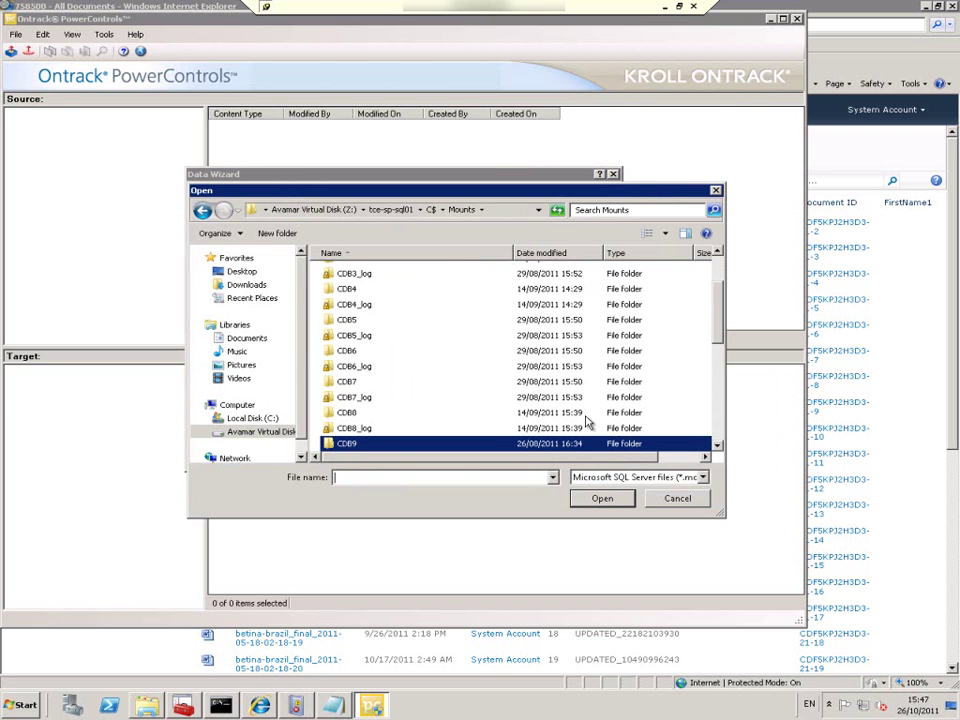
pyautogui.scroll(-4, 536, 324)
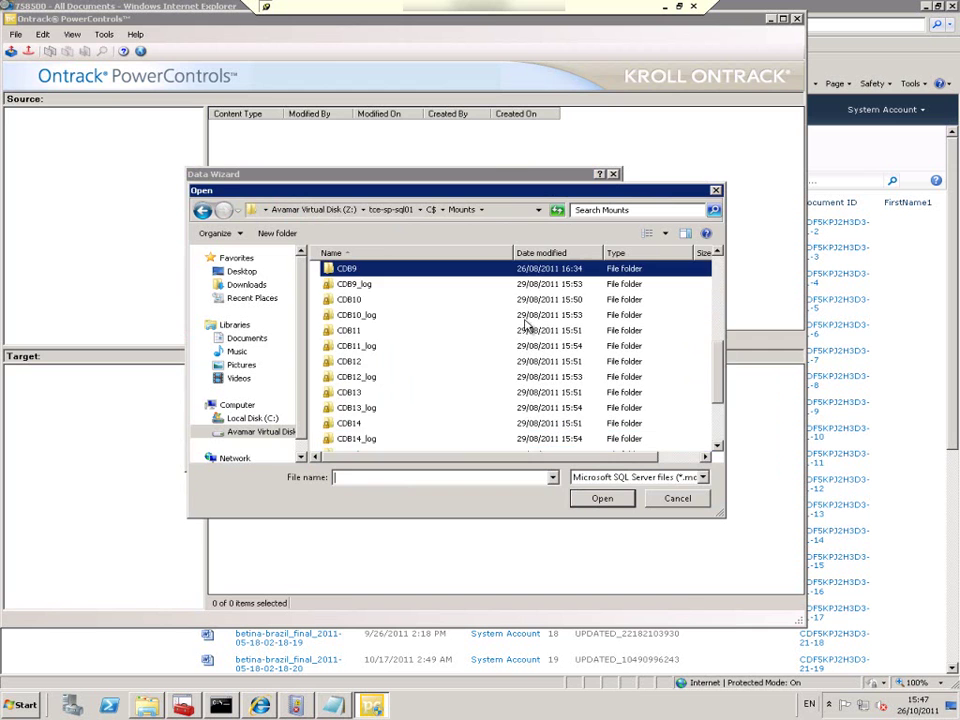
pyautogui.doubleClick(360, 286)
pyautogui.doubleClick(370, 273)
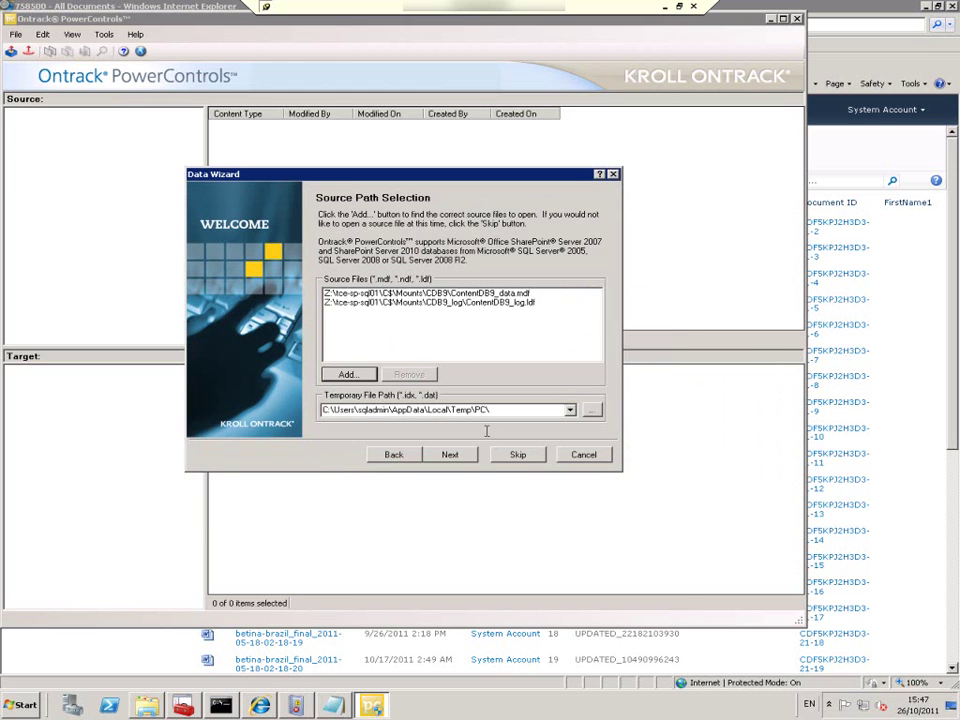
# - Enter the site09 URL as the target SharePoint site and finish the wizard
pyautogui.click(451, 456)
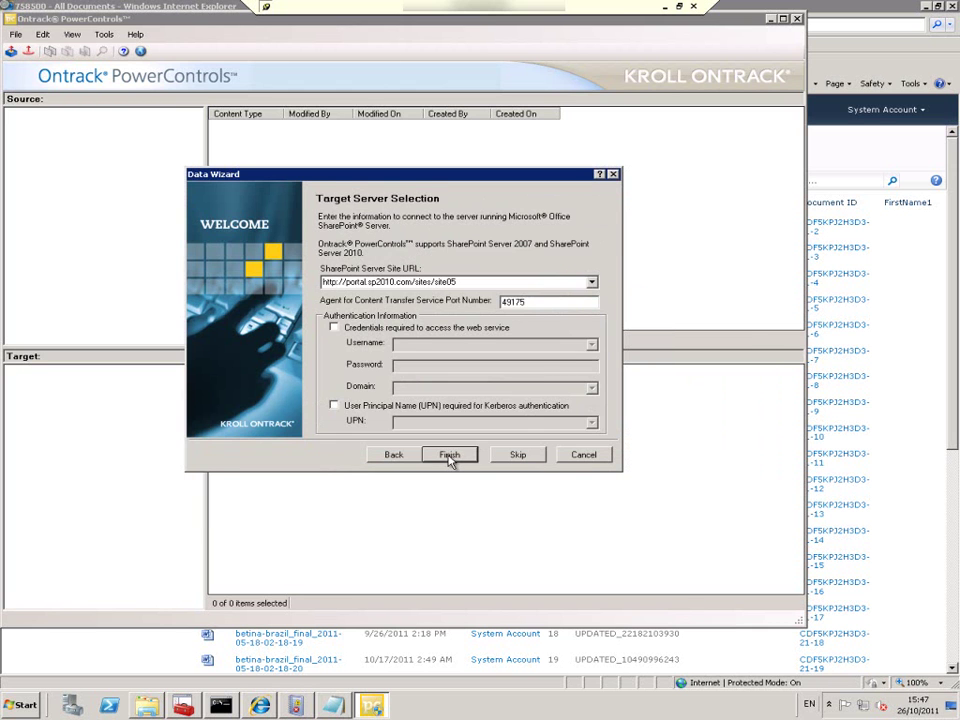
pyautogui.click(460, 282)
pyautogui.click(447, 456)
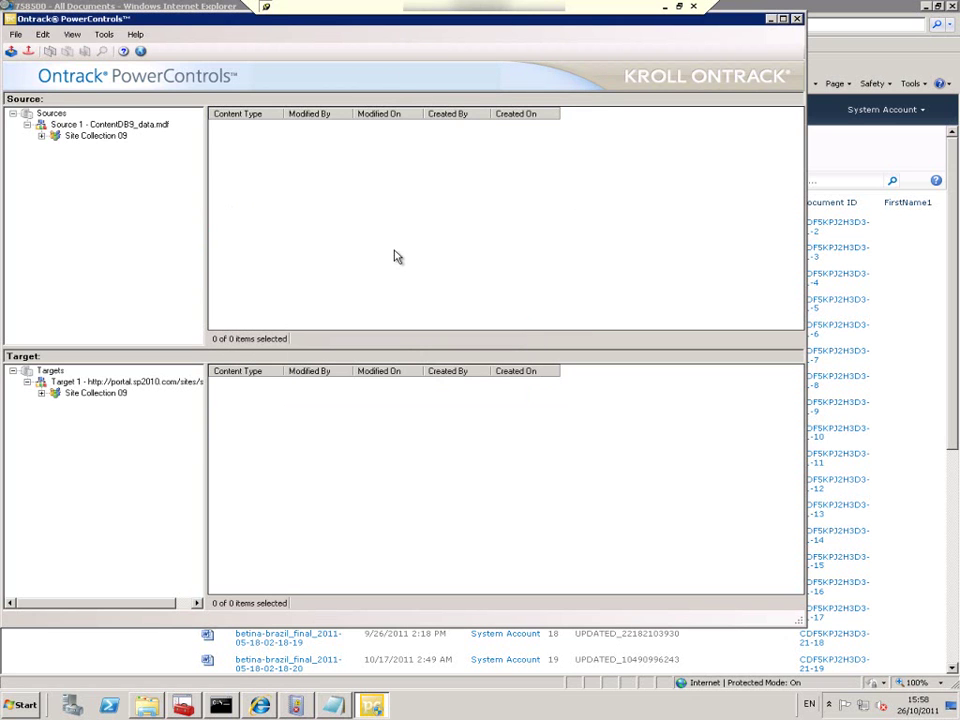
# - Open the backup's Site Collection 09 > Sub Site 09 > Documents > 758500 folder (1323 items)
pyautogui.click(41, 137)
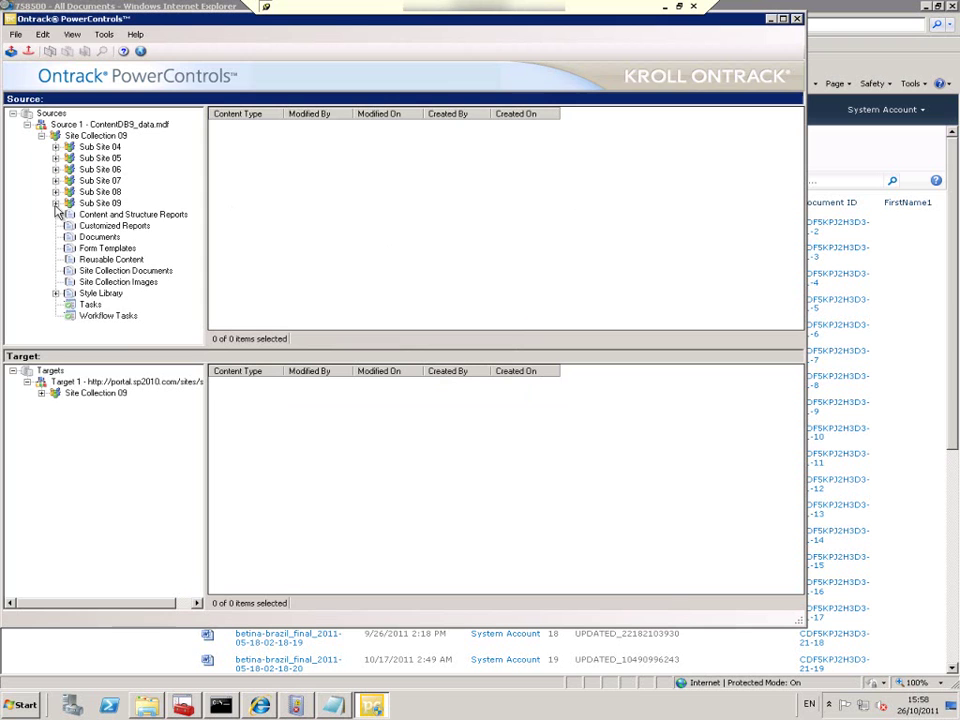
pyautogui.click(56, 204)
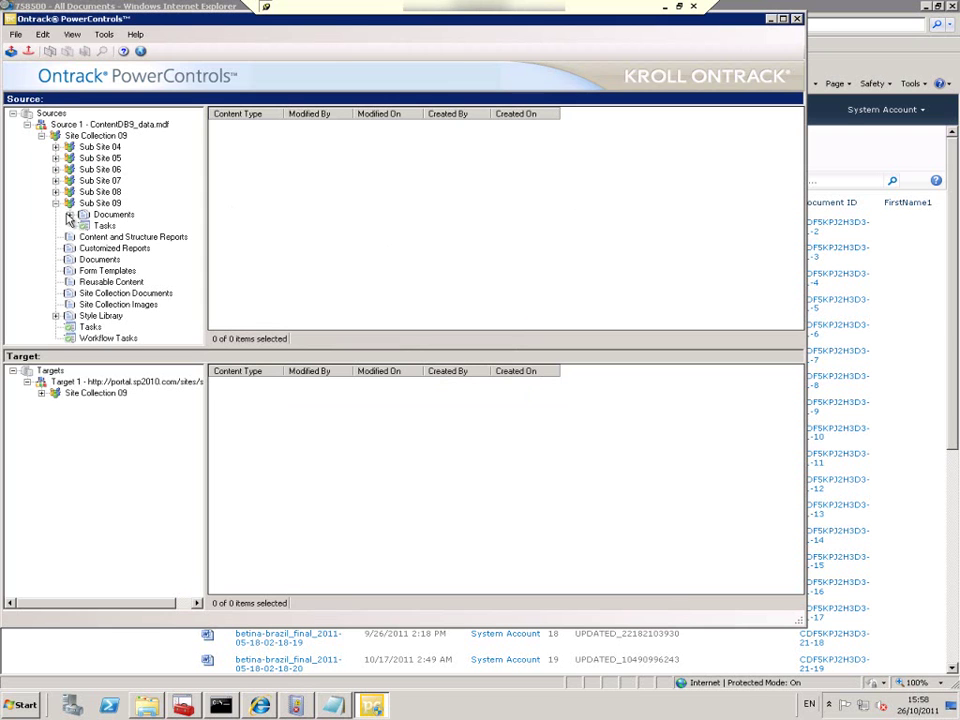
pyautogui.click(69, 215)
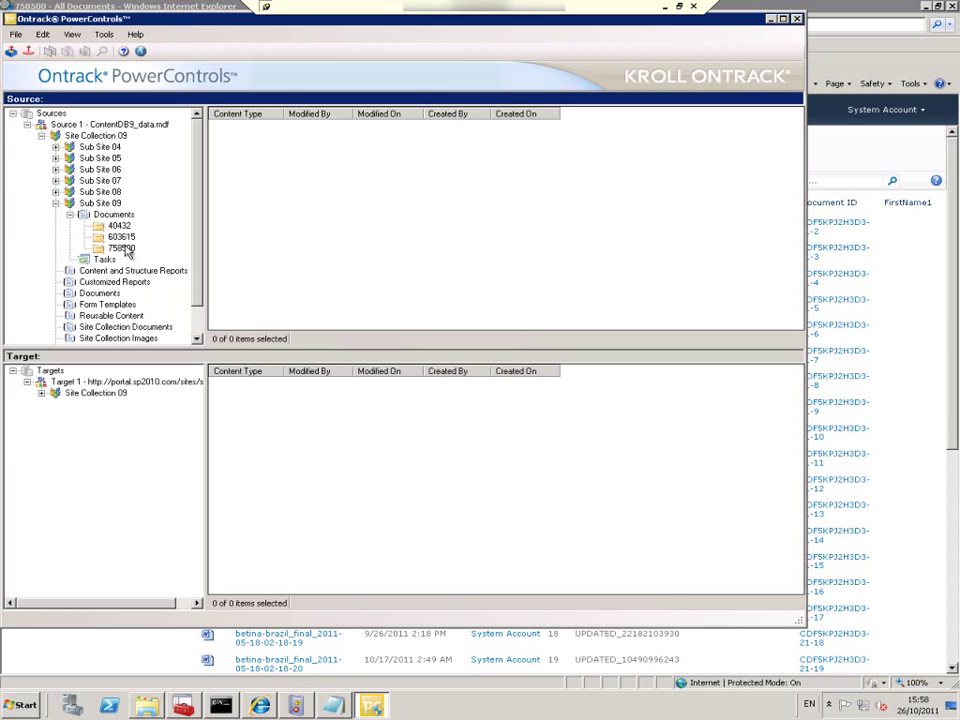
pyautogui.click(122, 248)
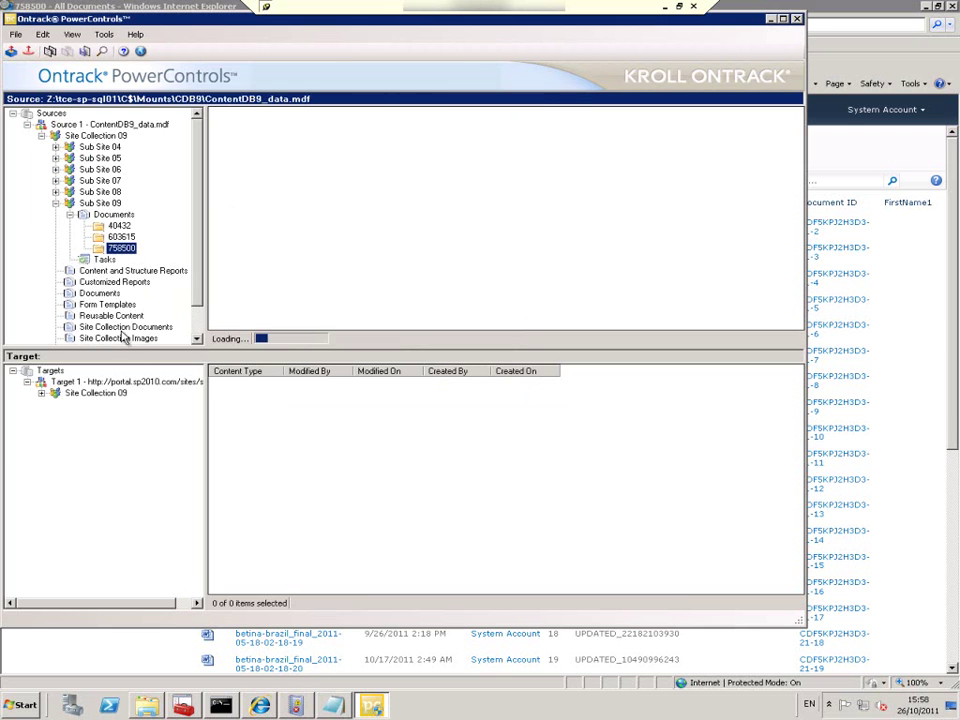
# - Open the same 758500 folder on the live target site (1322 items)
pyautogui.click(41, 393)
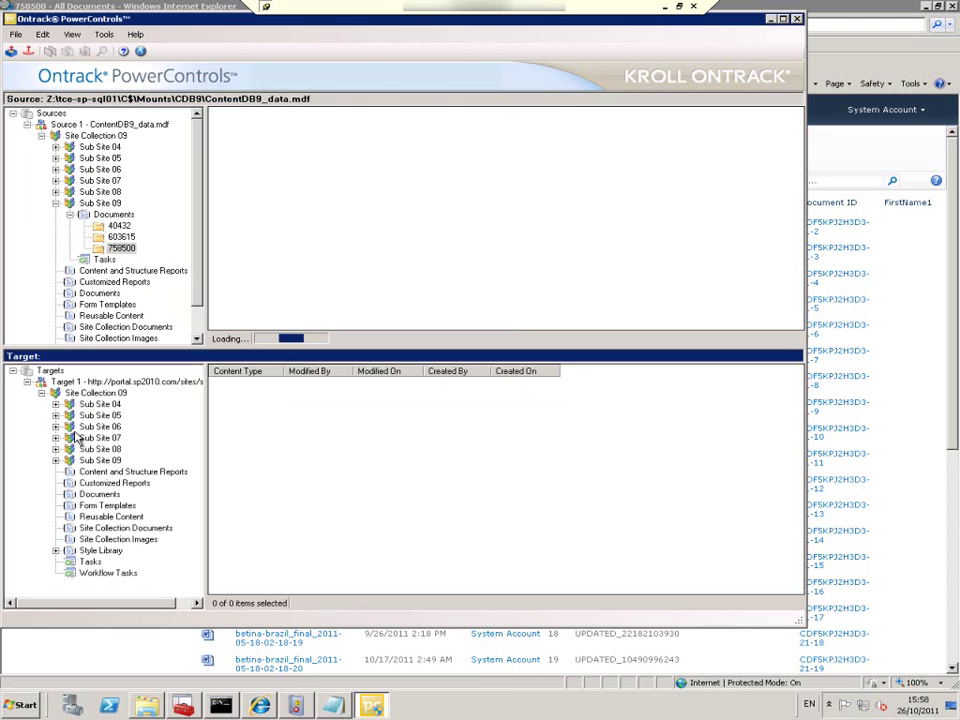
pyautogui.click(55, 460)
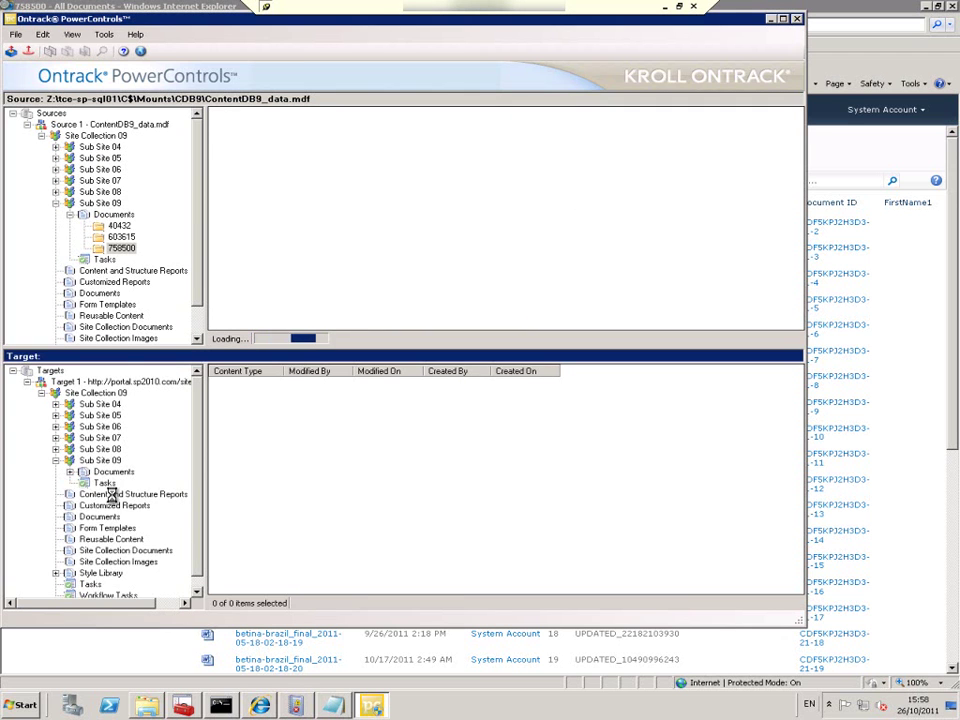
pyautogui.doubleClick(113, 472)
pyautogui.click(121, 505)
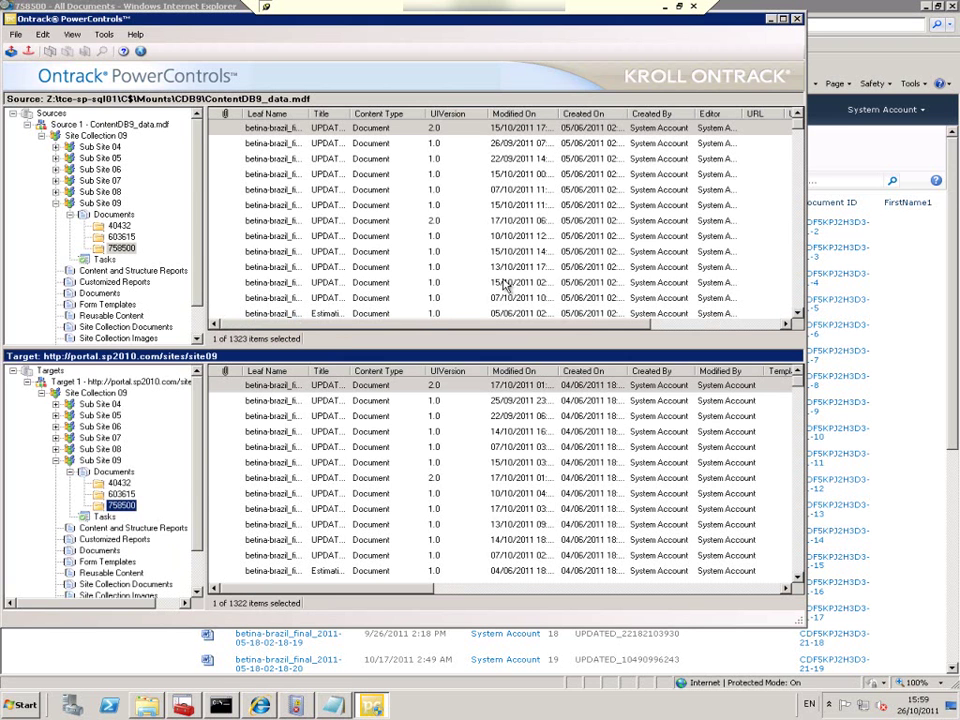
# - Sort the backup files by Leaf Name and drag a.txt into the live 758500 folder
pyautogui.click(278, 116)
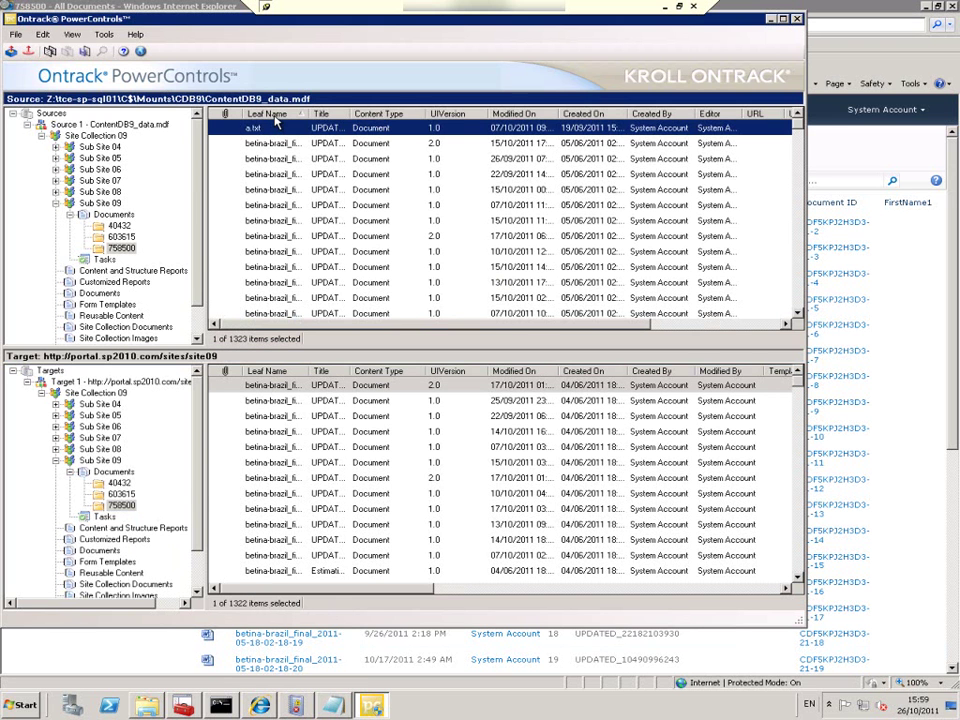
pyautogui.click(275, 385)
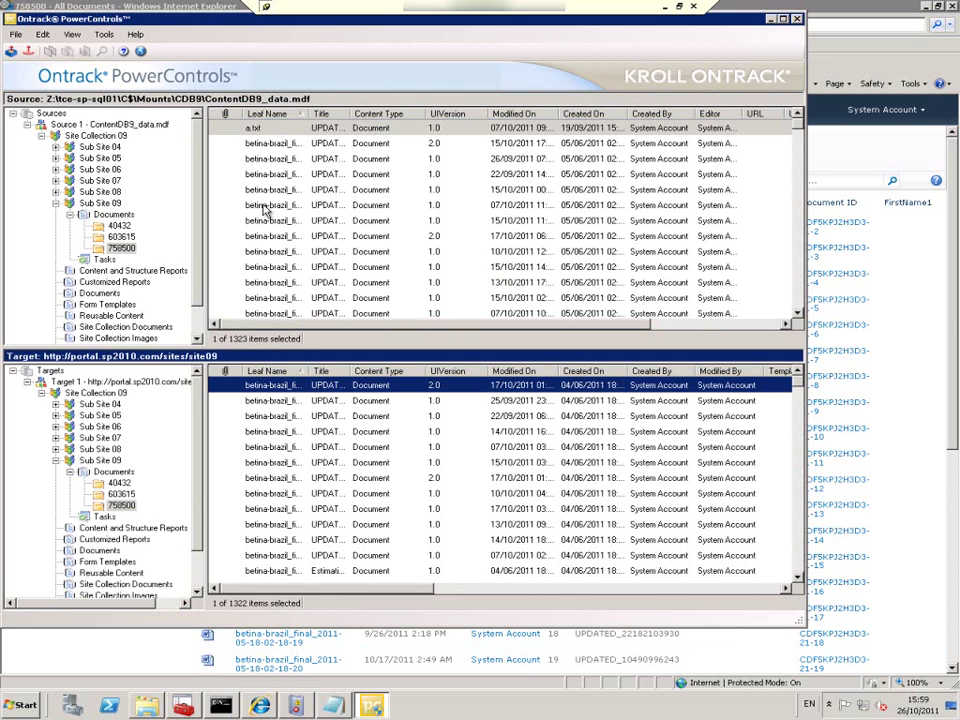
pyautogui.moveTo(255, 128); pyautogui.dragTo(130, 515)
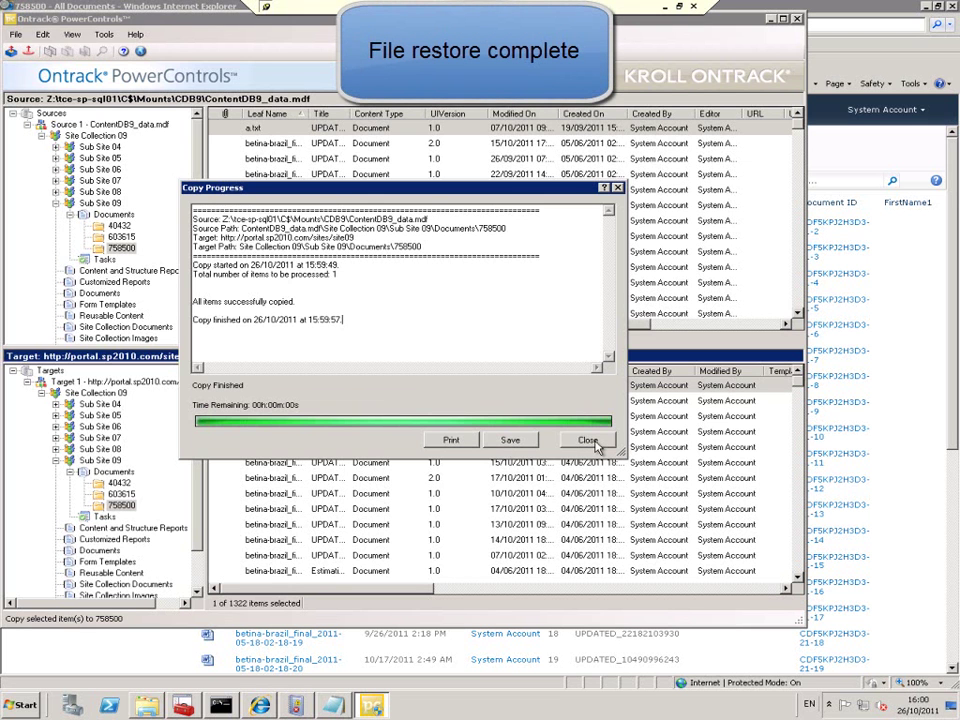
# - Close the copy report and reload the 758500 Documents library in Internet Explorer to list restored file a
pyautogui.click(590, 441)
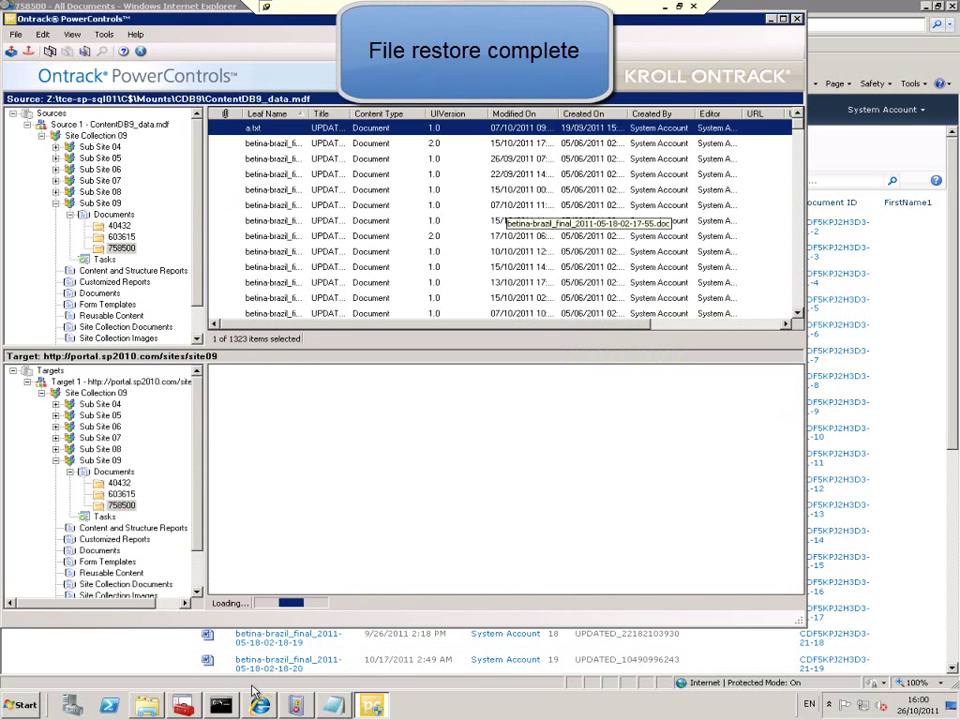
pyautogui.click(260, 706)
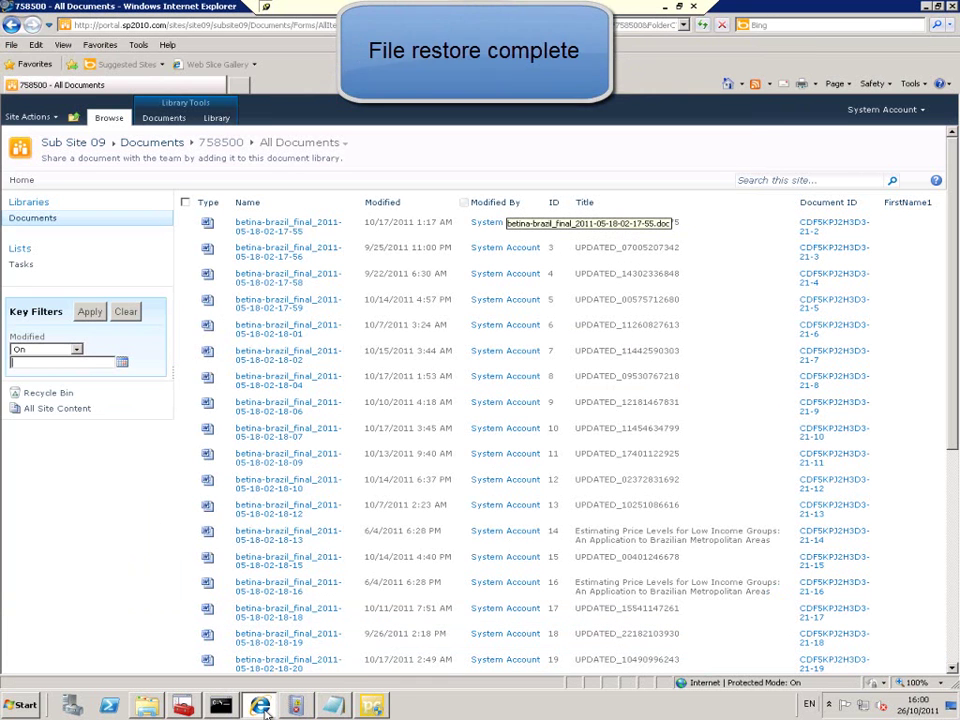
pyautogui.press('F5')
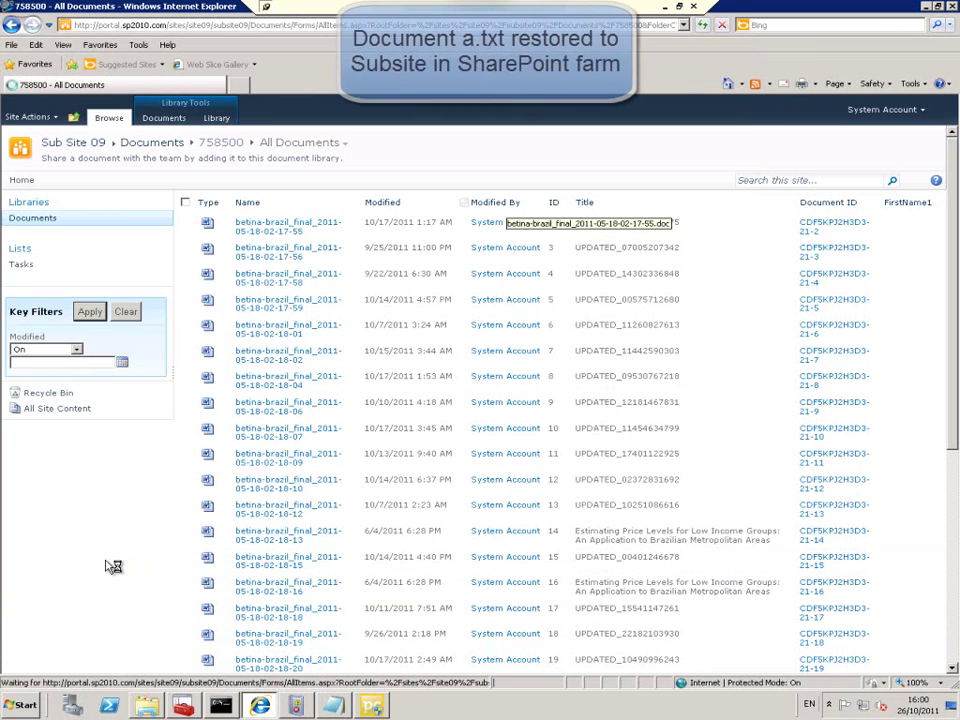